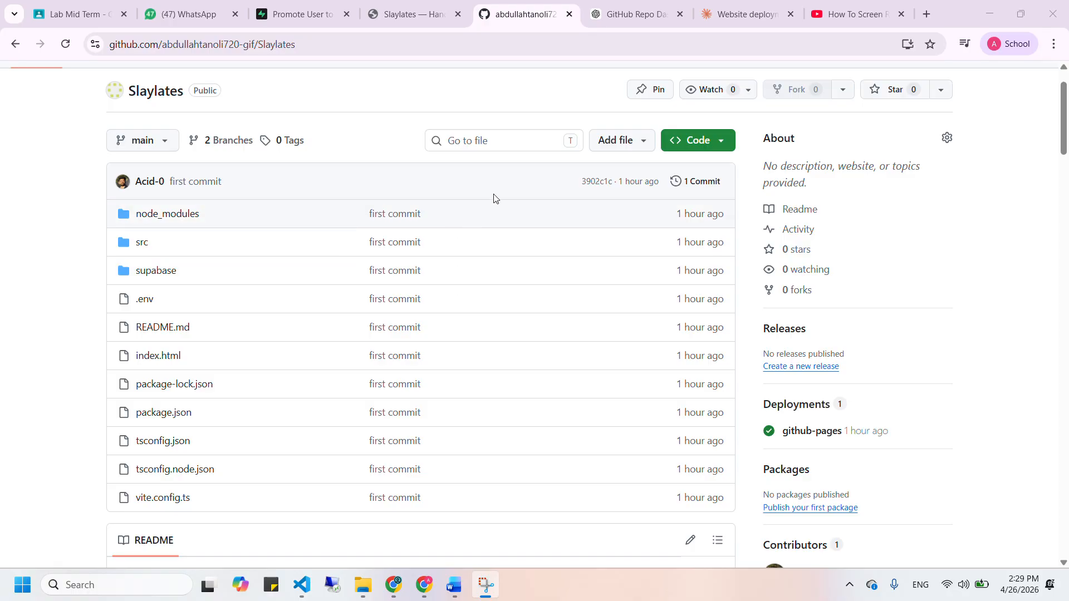
Go to the Slaylates repository's Pages settings and launch the published store site
{"action": "scroll", "coordinate": [210, 264], "scroll_direction": "down", "scroll_amount": 1}
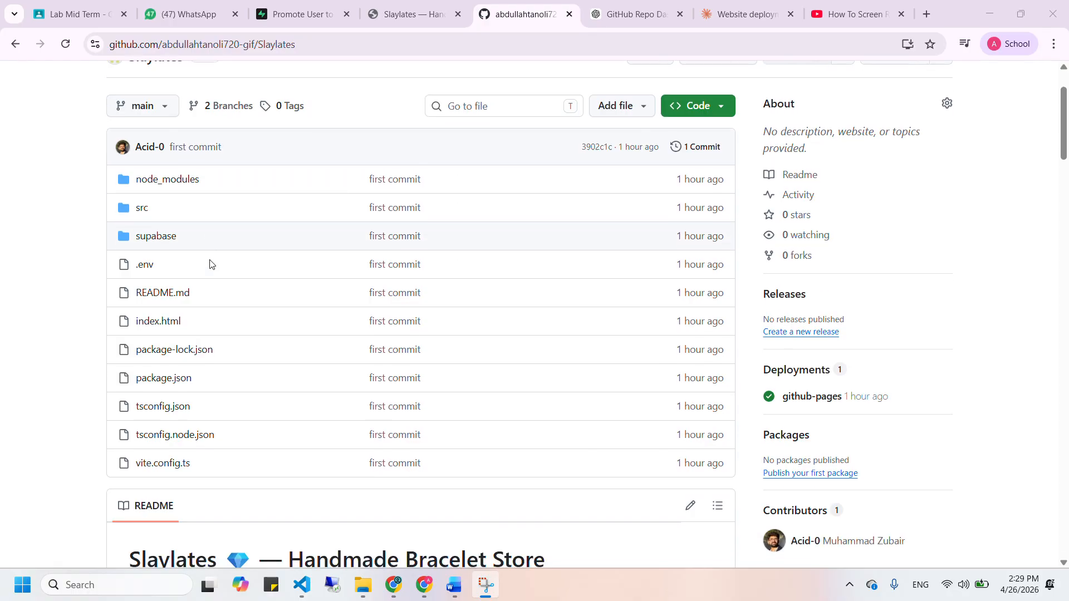
{"action": "scroll", "coordinate": [210, 264], "scroll_direction": "up", "scroll_amount": 1}
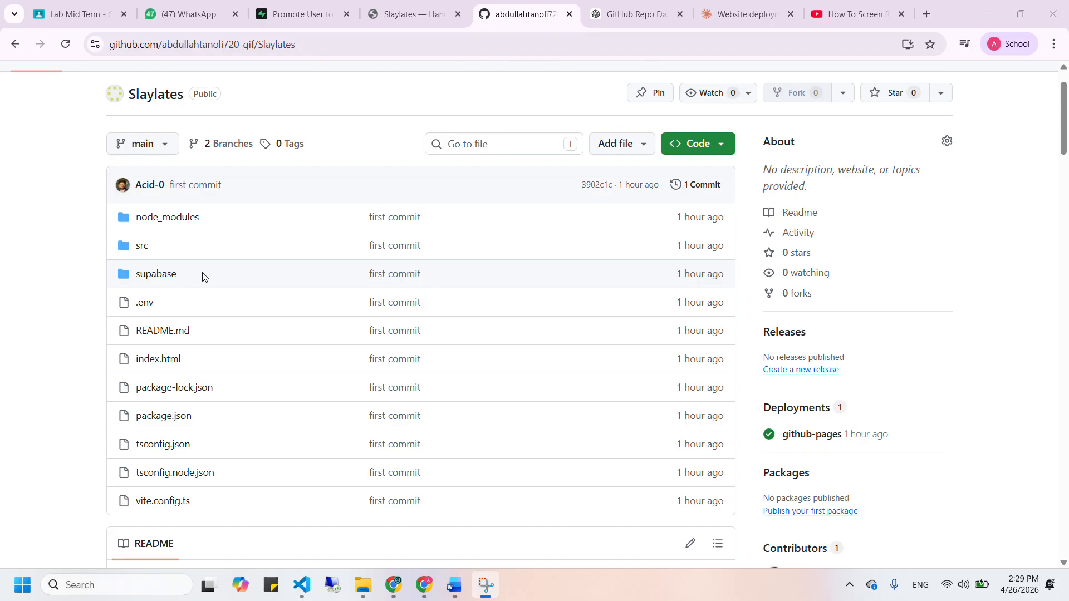
{"action": "scroll", "coordinate": [334, 390], "scroll_direction": "down", "scroll_amount": 1}
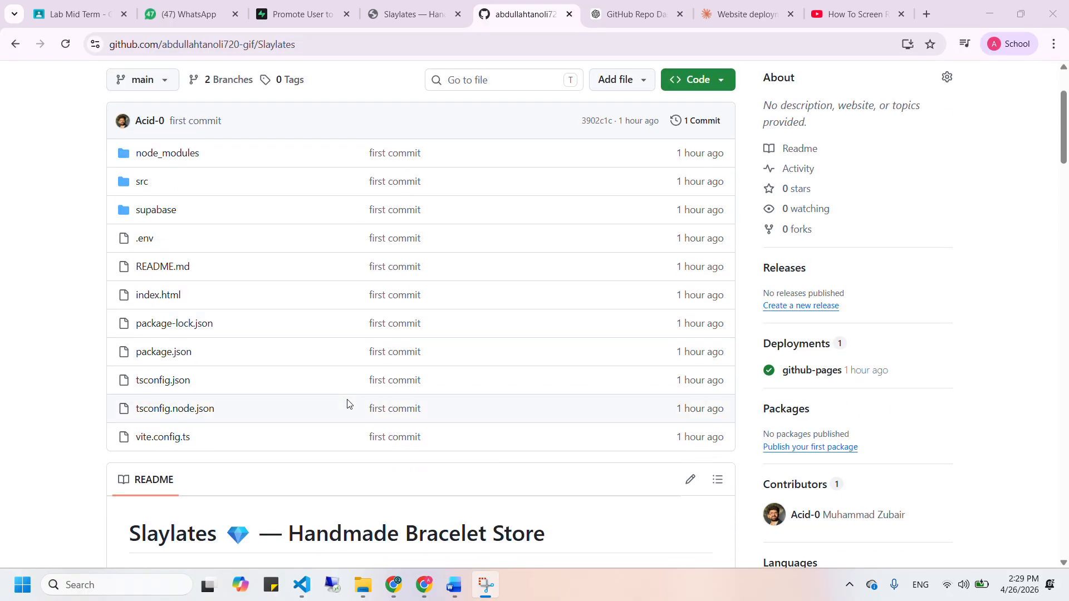
{"action": "scroll", "coordinate": [432, 382], "scroll_direction": "up", "scroll_amount": 2}
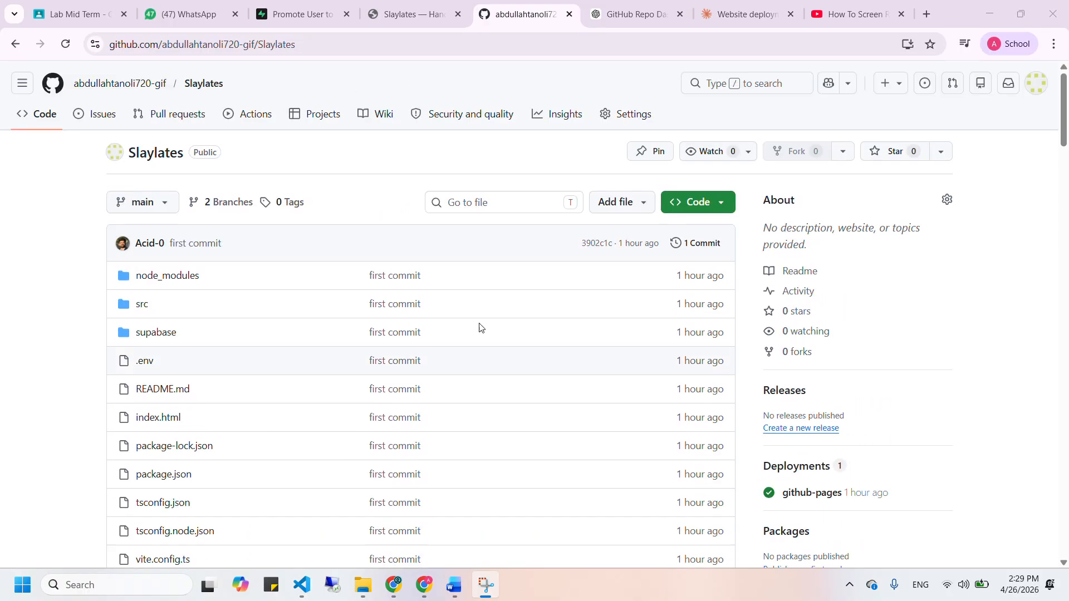
{"action": "left_click", "coordinate": [636, 112]}
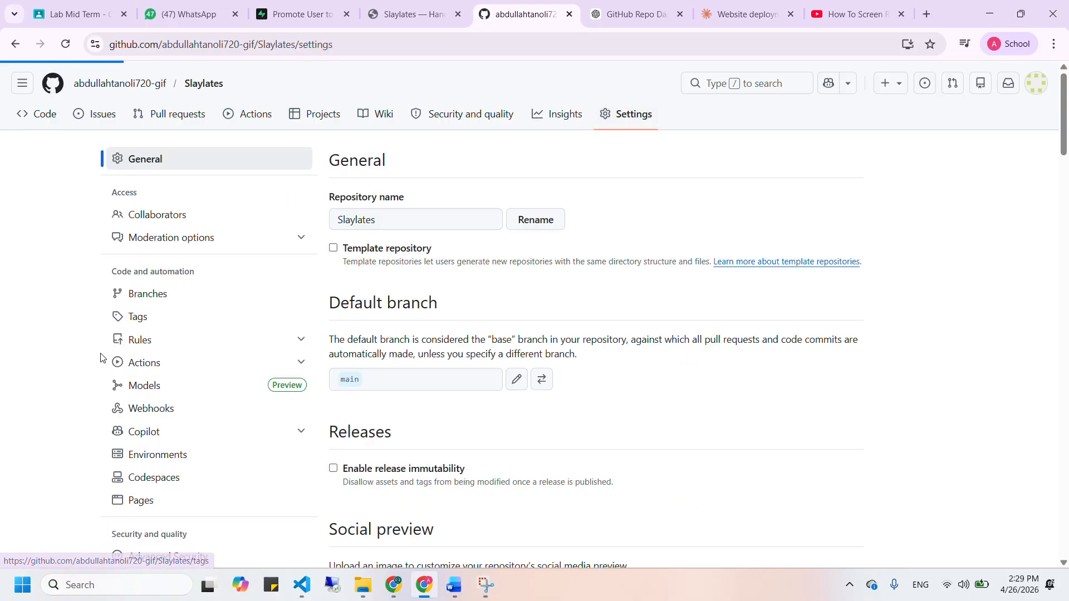
{"action": "left_click", "coordinate": [195, 503]}
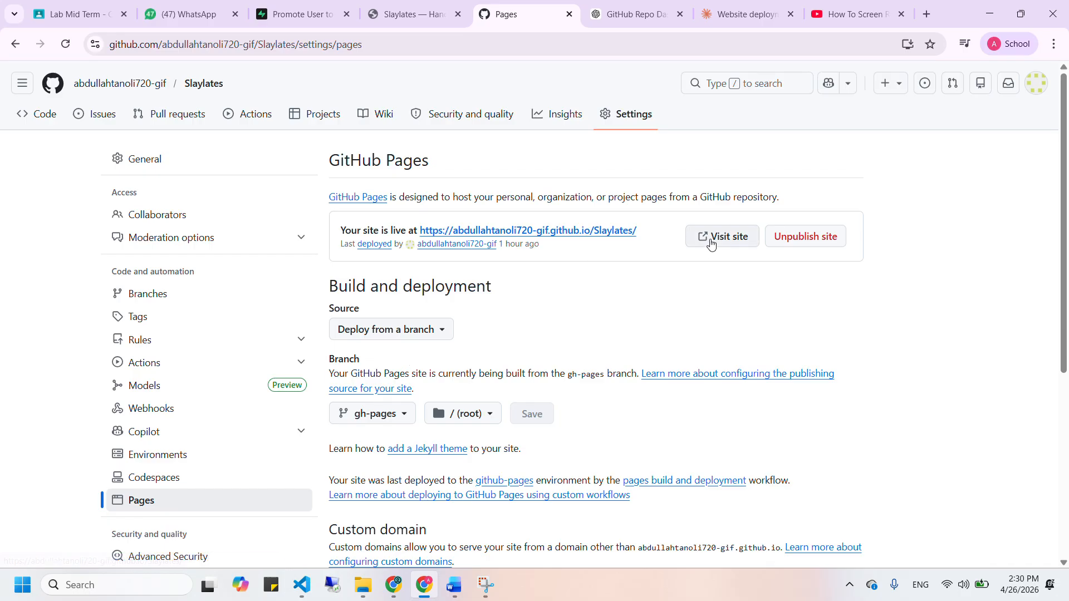
{"action": "left_click", "coordinate": [711, 244]}
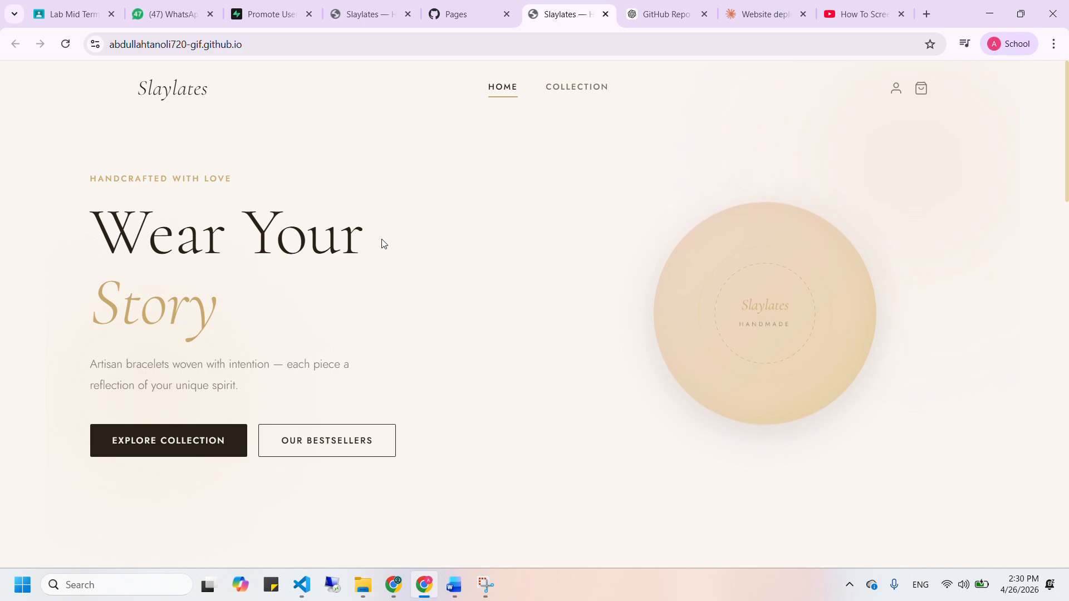
{"action": "scroll", "coordinate": [382, 241], "scroll_direction": "down", "scroll_amount": 1}
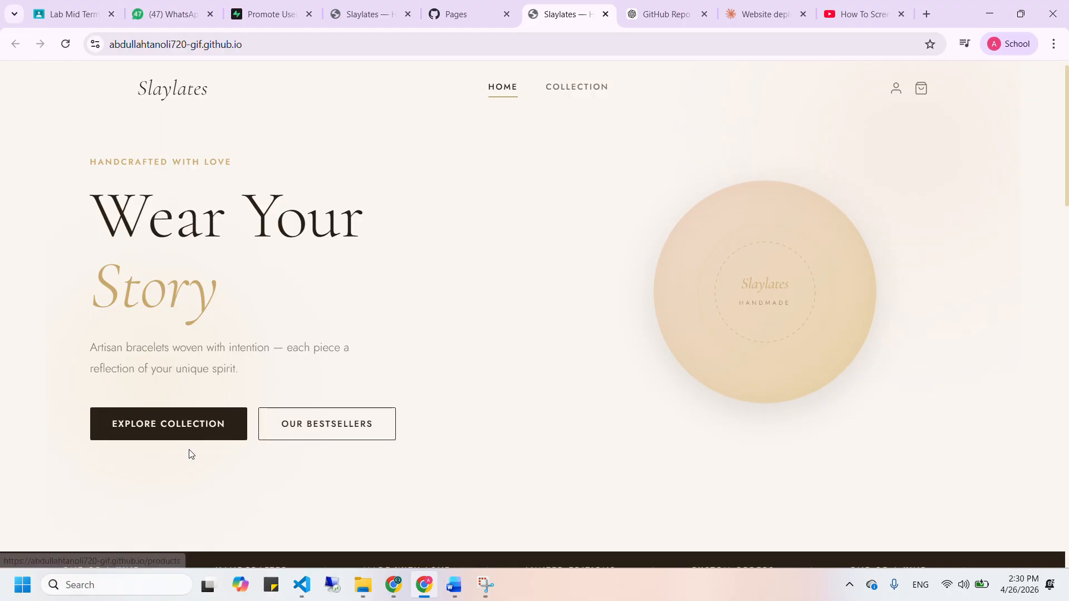
{"action": "scroll", "coordinate": [188, 453], "scroll_direction": "down", "scroll_amount": 2}
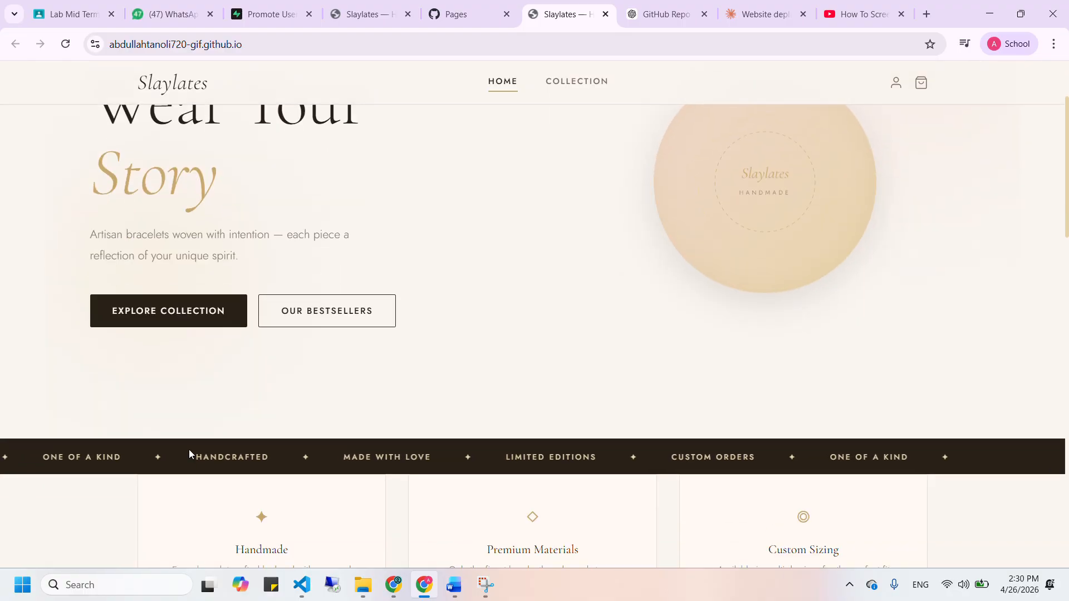
{"action": "left_click", "coordinate": [170, 315]}
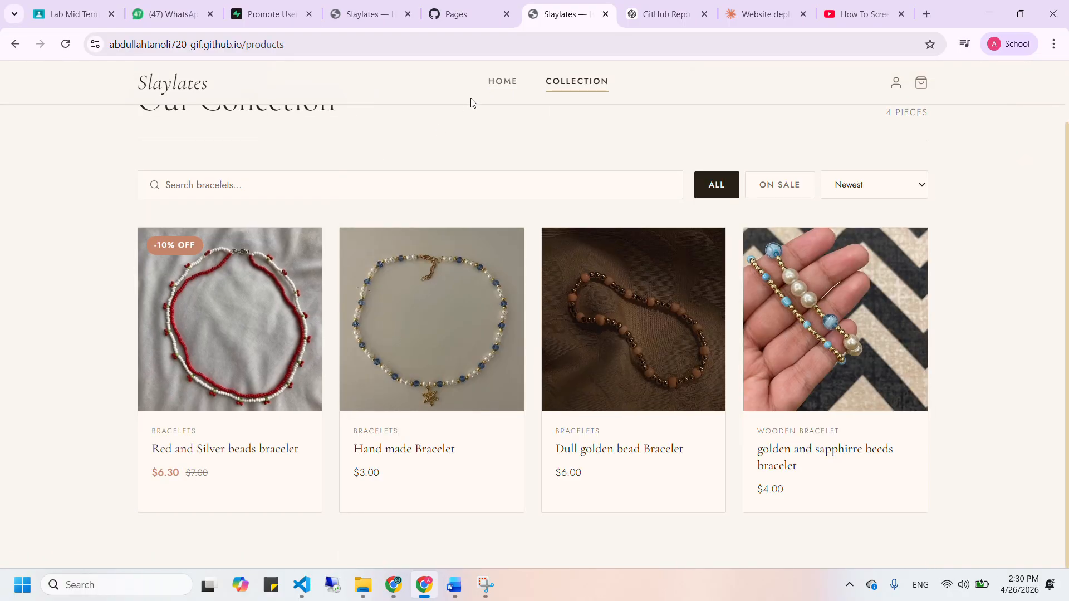
{"action": "left_click_drag", "start_coordinate": [470, 103], "coordinate": [484, 94]}
{"action": "left_click", "coordinate": [501, 82]}
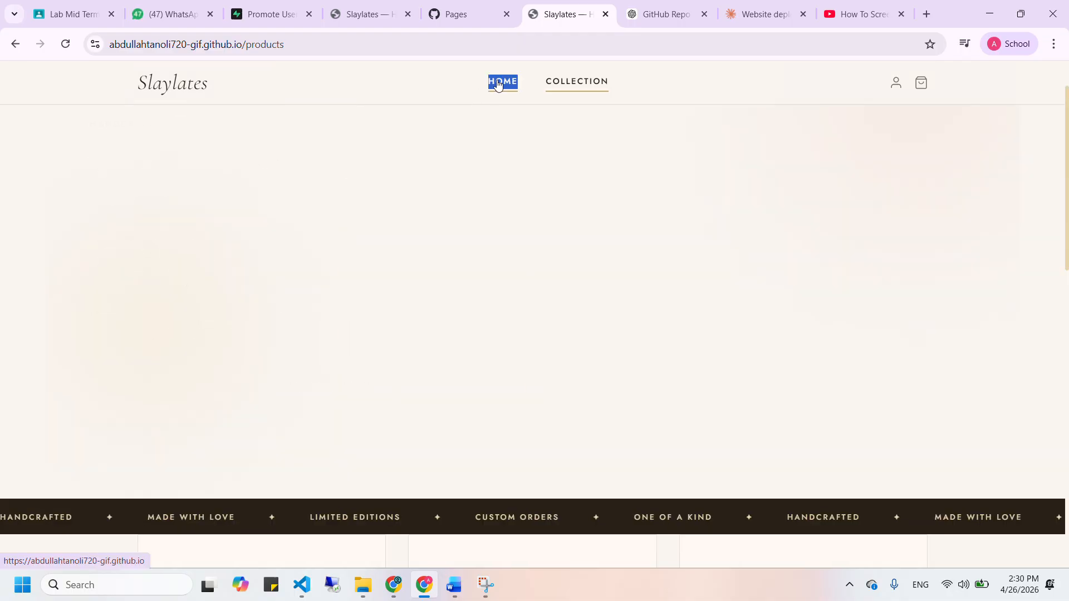
{"action": "left_click", "coordinate": [330, 377]}
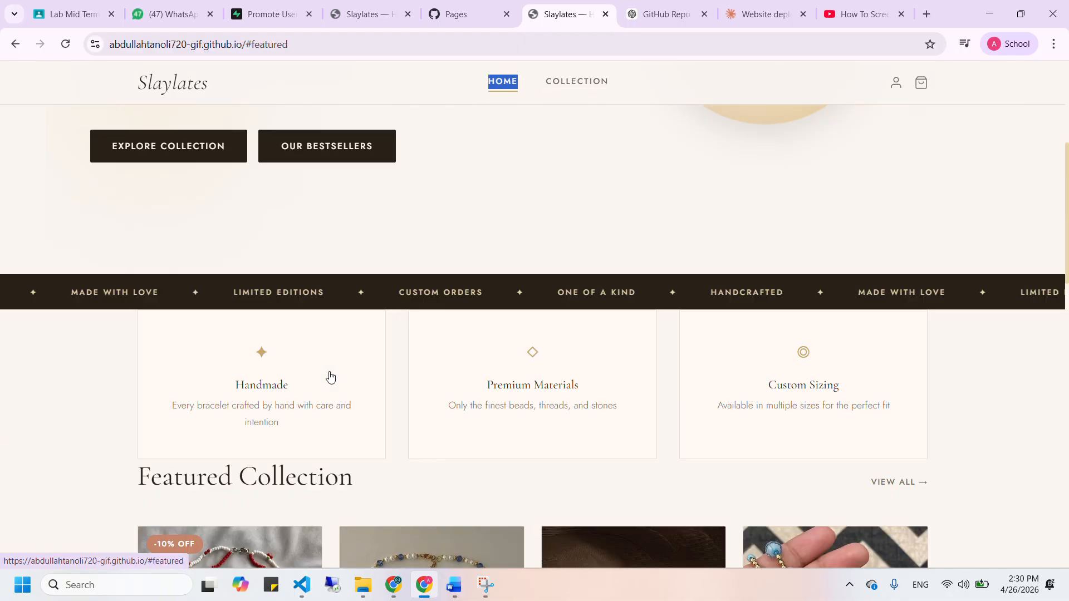
{"action": "scroll", "coordinate": [330, 376], "scroll_direction": "up", "scroll_amount": 5}
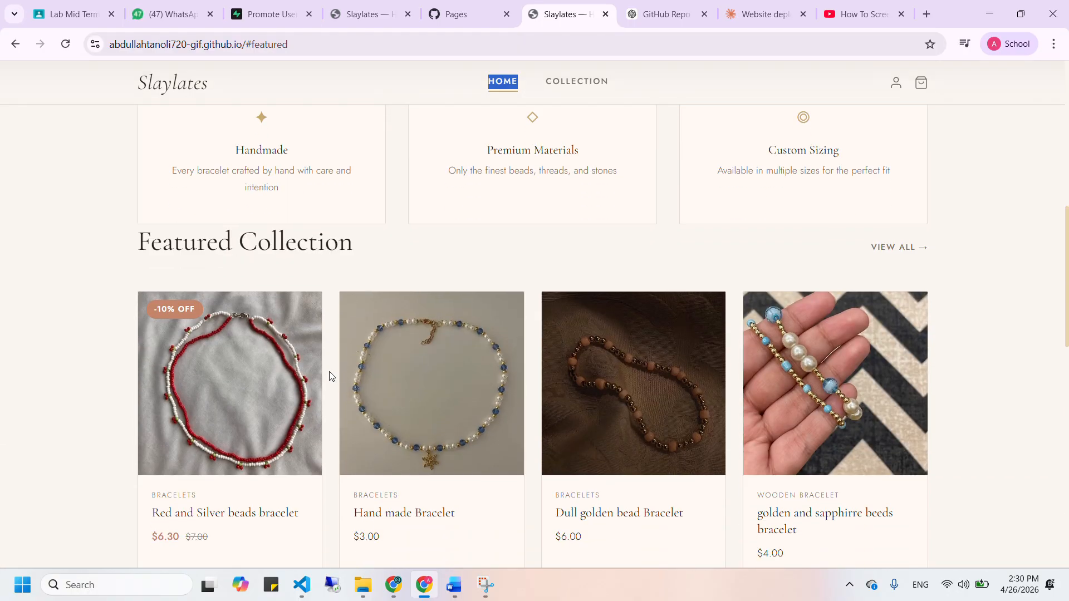
{"action": "scroll", "coordinate": [330, 376], "scroll_direction": "down", "scroll_amount": 2}
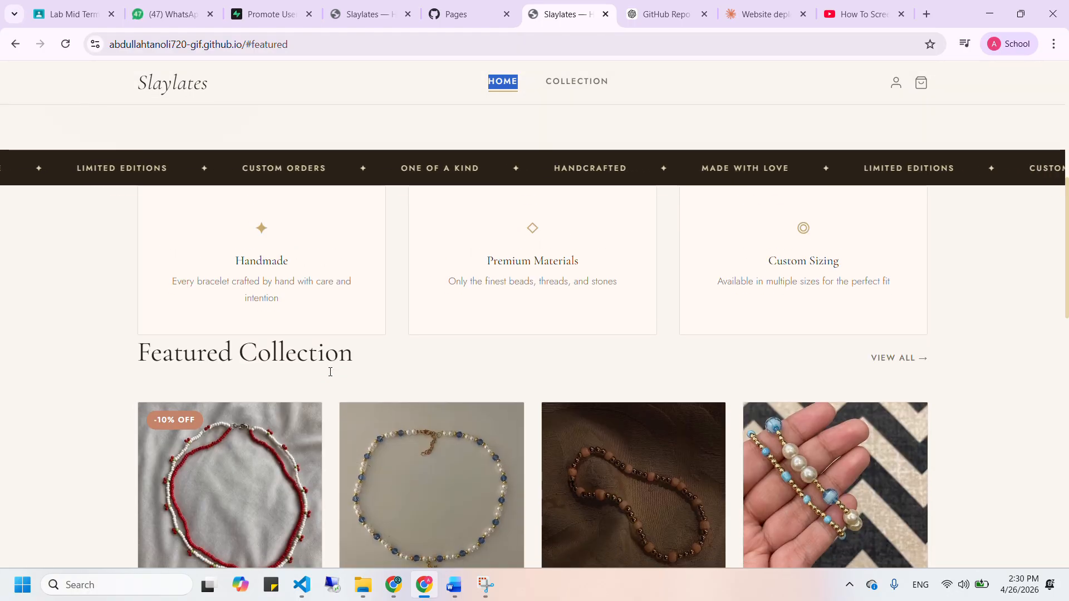
{"action": "scroll", "coordinate": [330, 376], "scroll_direction": "down", "scroll_amount": 5}
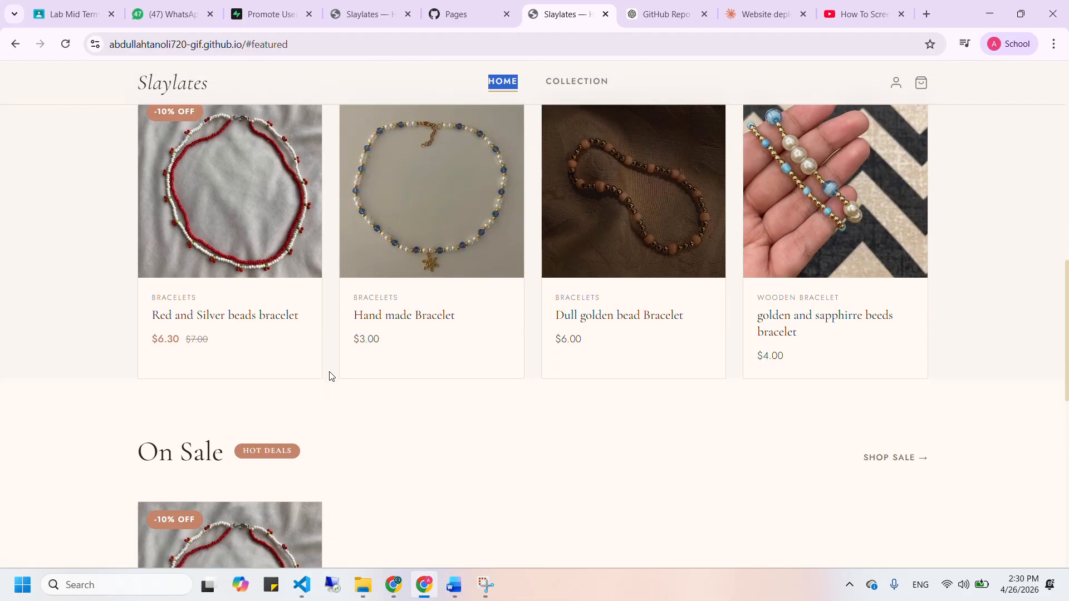
{"action": "scroll", "coordinate": [330, 376], "scroll_direction": "down", "scroll_amount": 1}
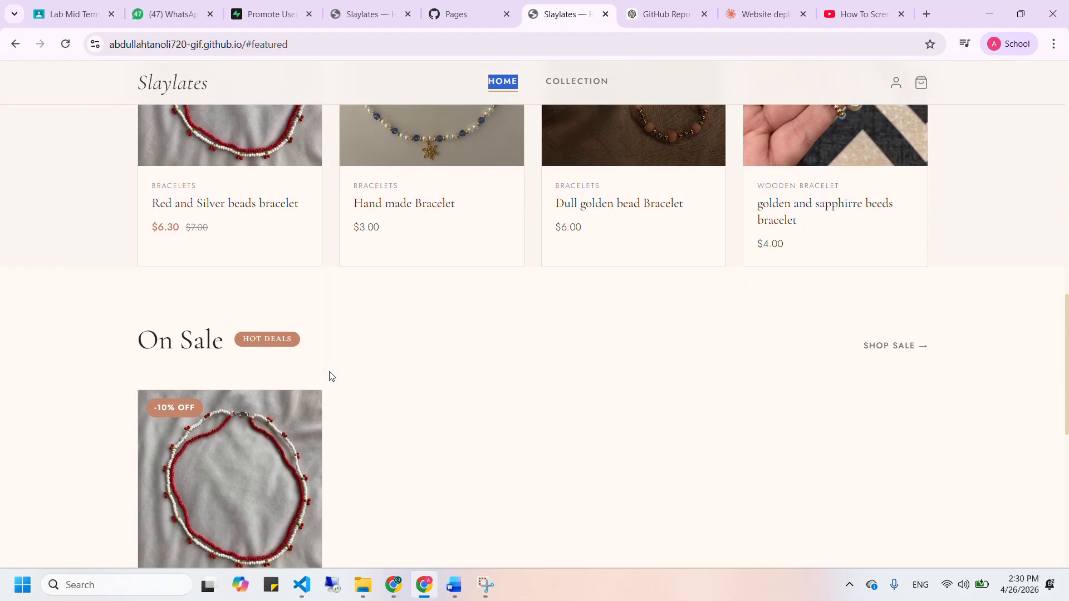
{"action": "scroll", "coordinate": [330, 376], "scroll_direction": "down", "scroll_amount": 1}
{"action": "scroll", "coordinate": [330, 377], "scroll_direction": "up", "scroll_amount": 7}
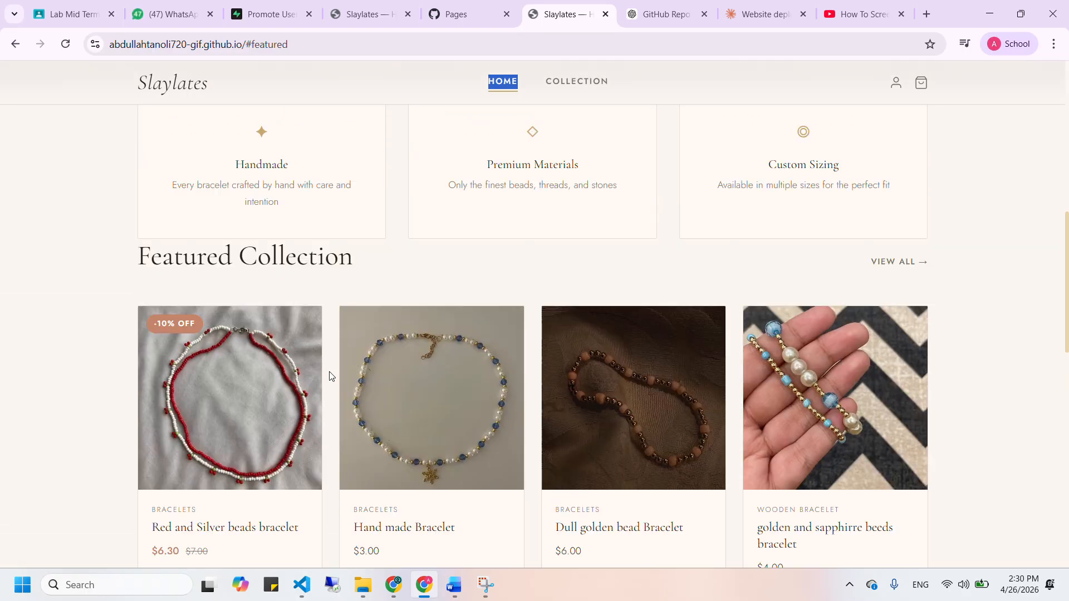
{"action": "scroll", "coordinate": [330, 376], "scroll_direction": "up", "scroll_amount": 8}
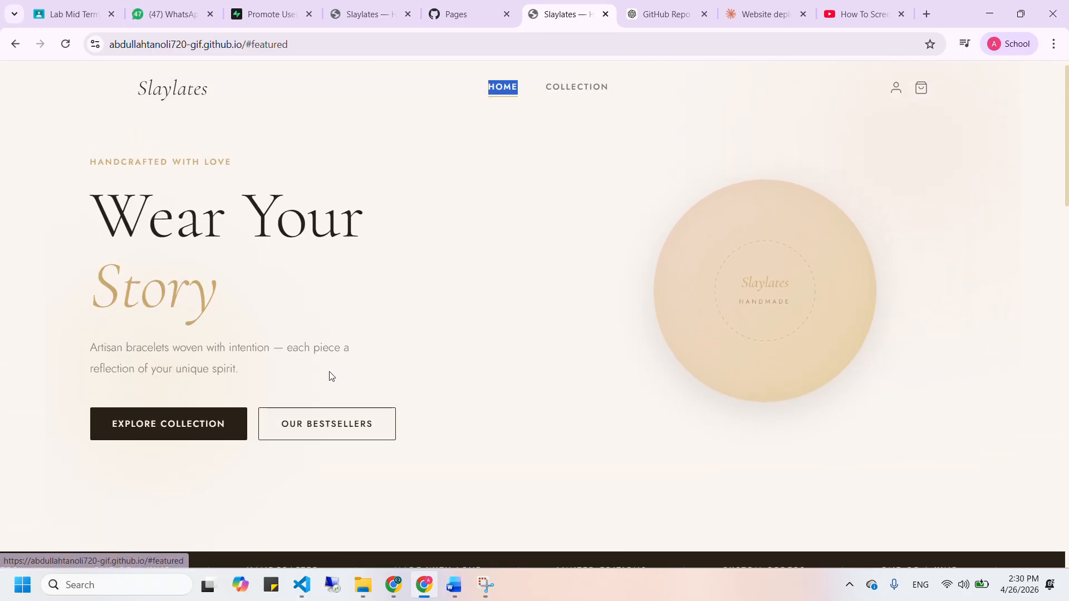
Browse the bracelet collection, filtering to ON SALE and then back to ALL
{"action": "left_click", "coordinate": [573, 89]}
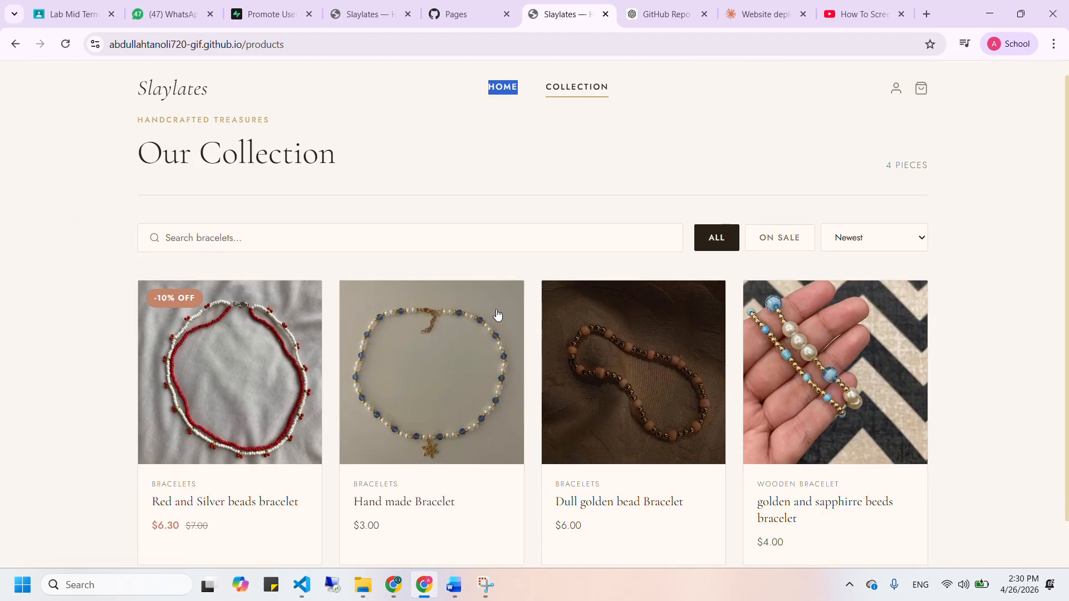
{"action": "scroll", "coordinate": [499, 363], "scroll_direction": "down", "scroll_amount": 1}
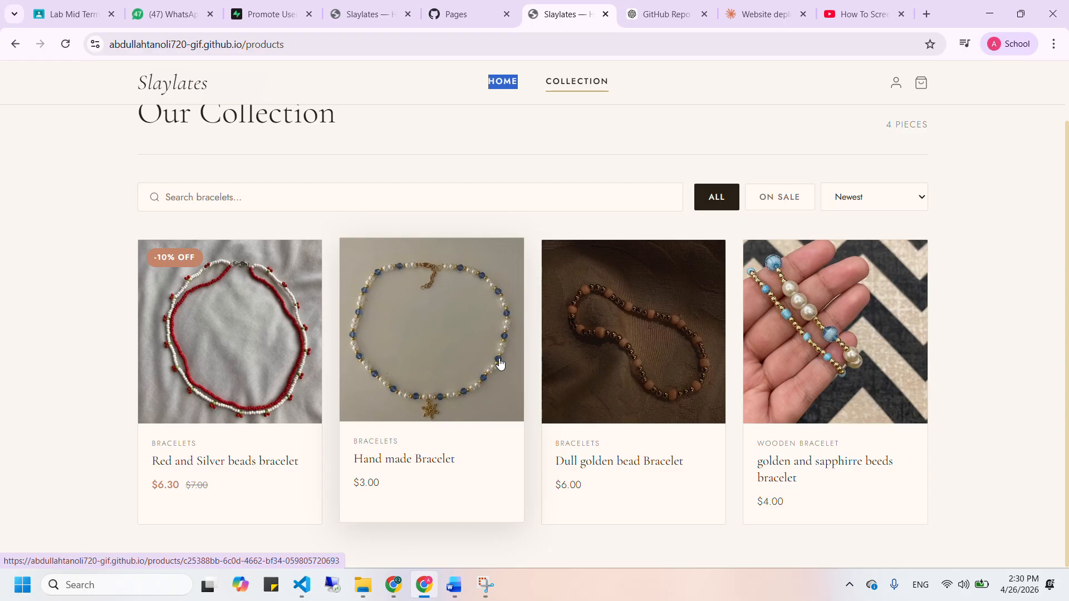
{"action": "scroll", "coordinate": [499, 363], "scroll_direction": "up", "scroll_amount": 1}
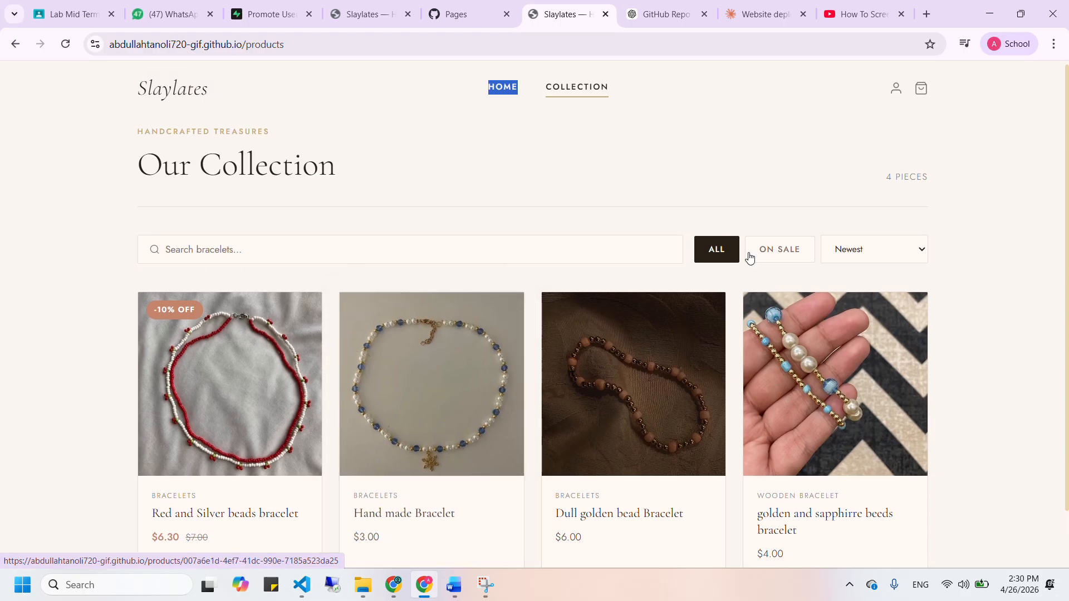
{"action": "left_click", "coordinate": [801, 254]}
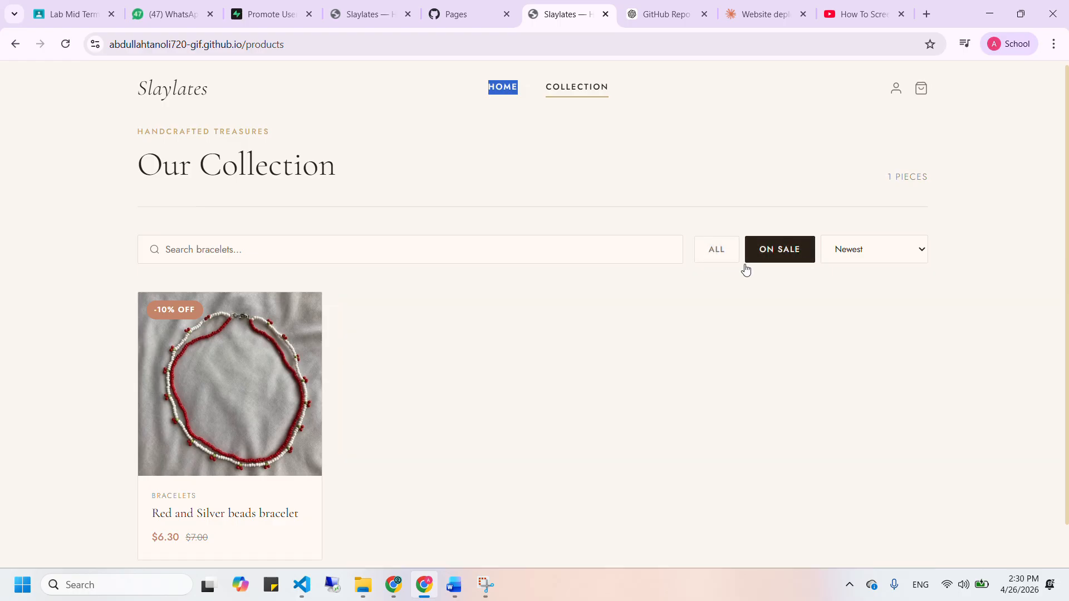
{"action": "left_click", "coordinate": [726, 257]}
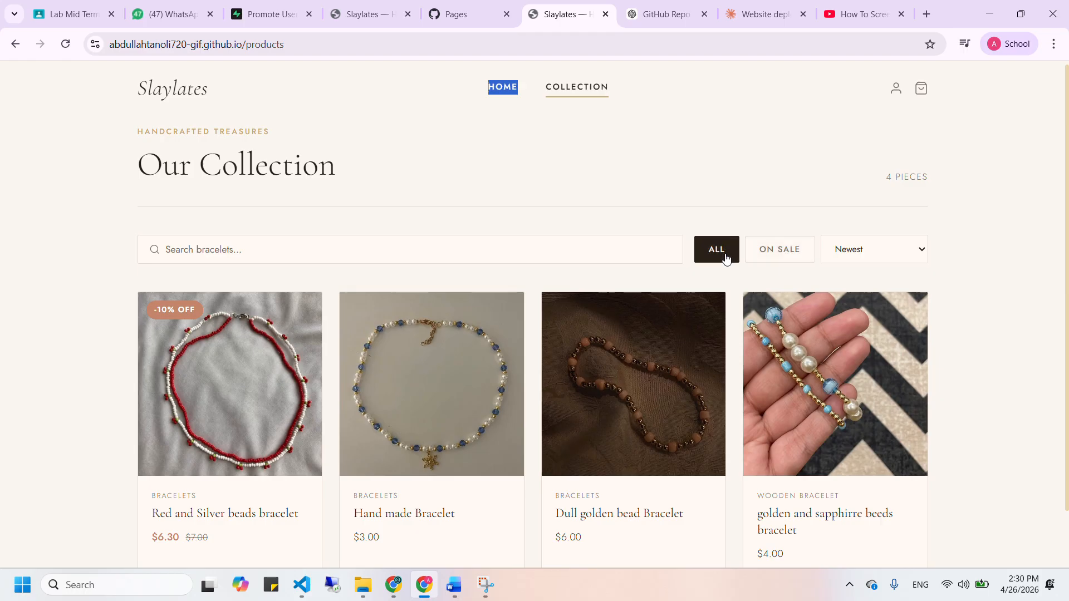
Sort bracelets by price, ending on High to Low, recheck the sale filter, and view the cart
{"action": "left_click", "coordinate": [902, 254]}
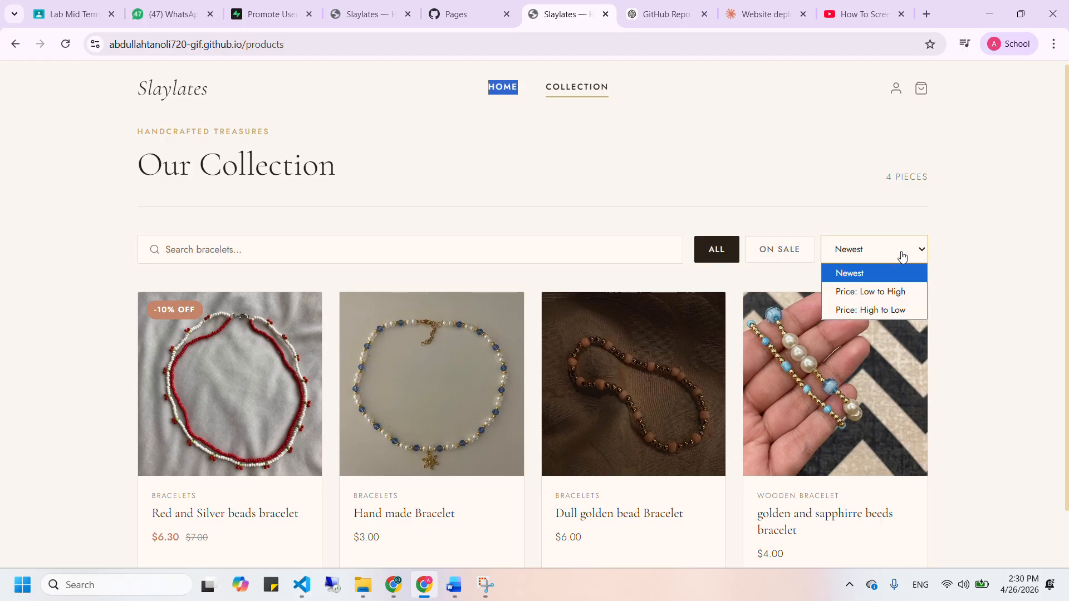
{"action": "left_click", "coordinate": [905, 291]}
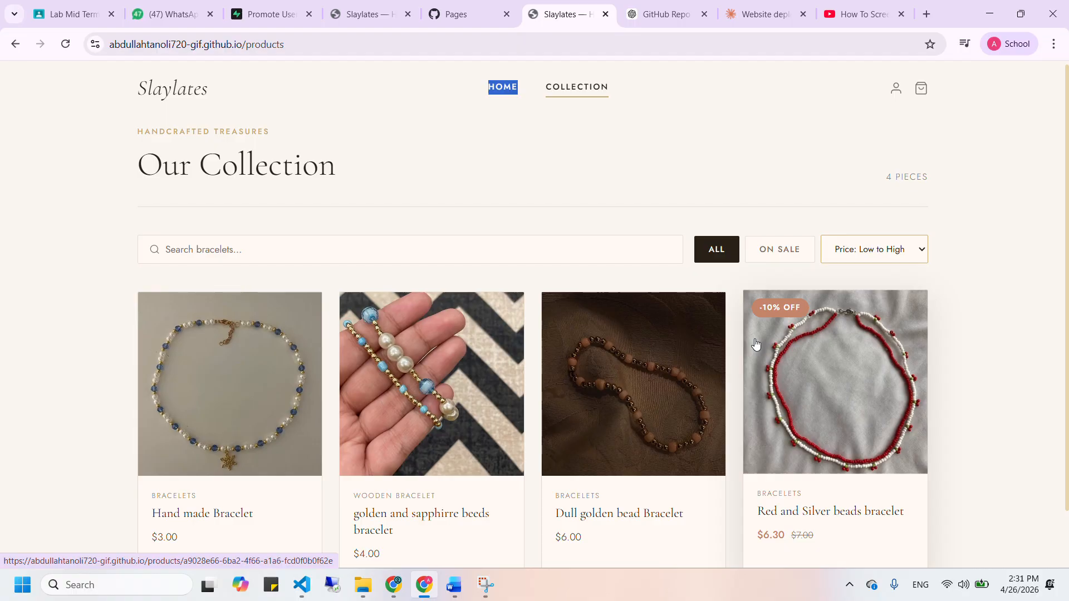
{"action": "left_click", "coordinate": [863, 261]}
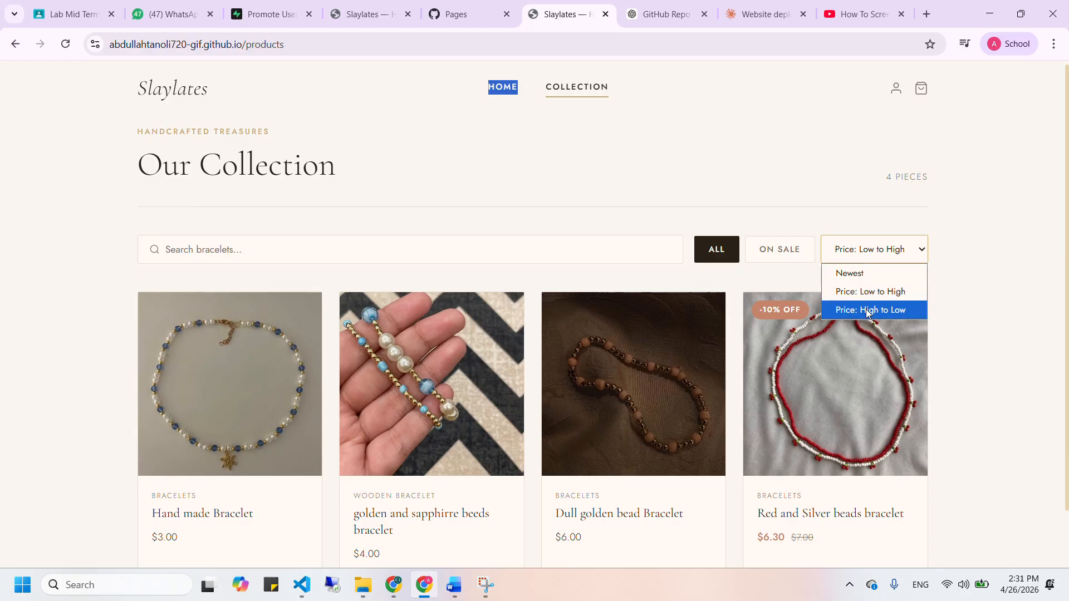
{"action": "left_click", "coordinate": [867, 311]}
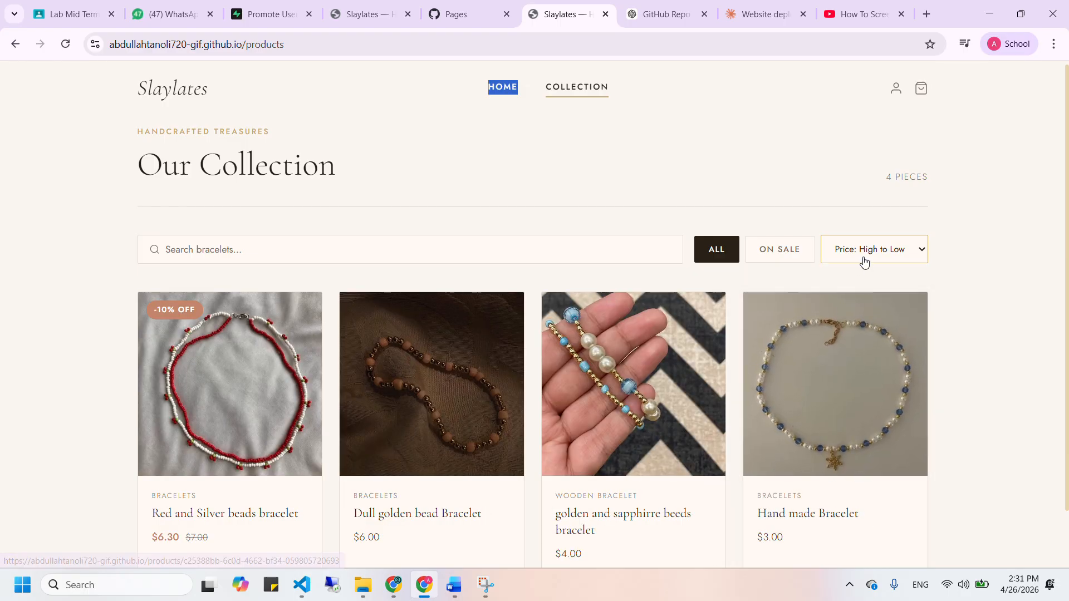
{"action": "left_click", "coordinate": [762, 250]}
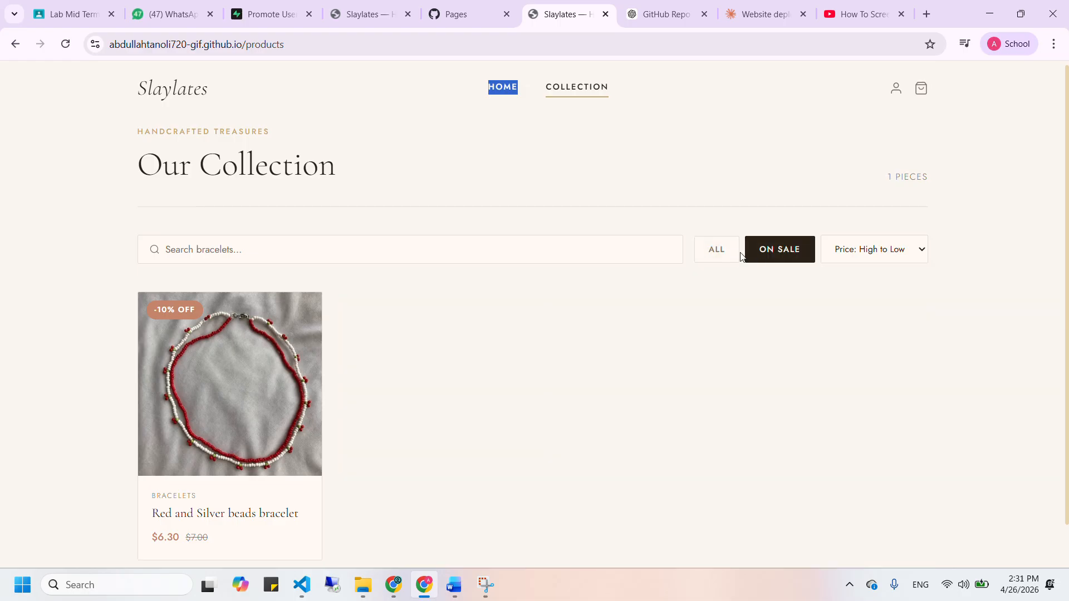
{"action": "left_click", "coordinate": [729, 256]}
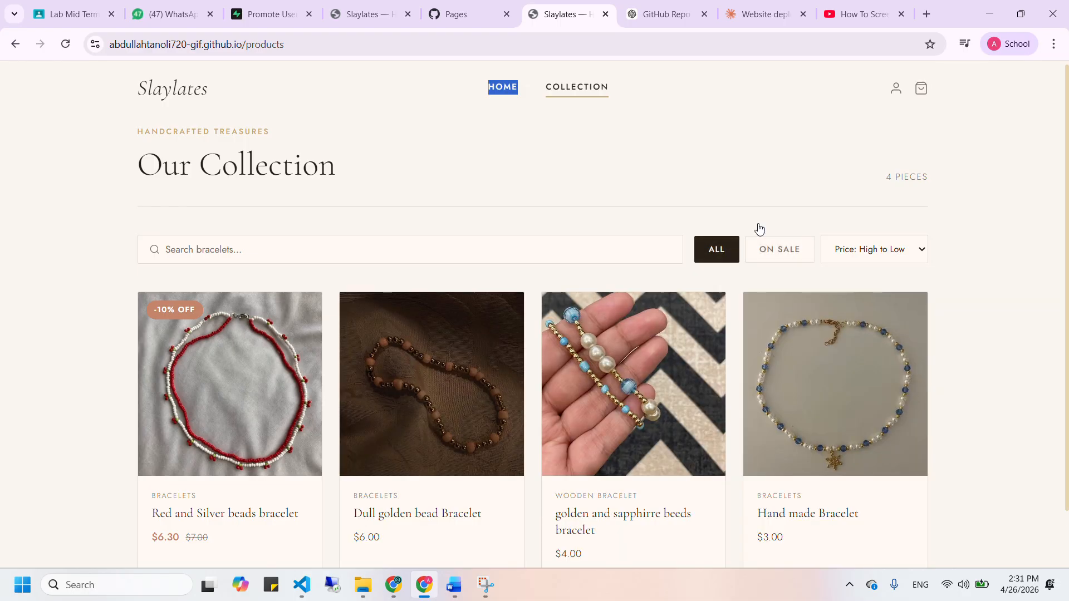
{"action": "left_click", "coordinate": [922, 89]}
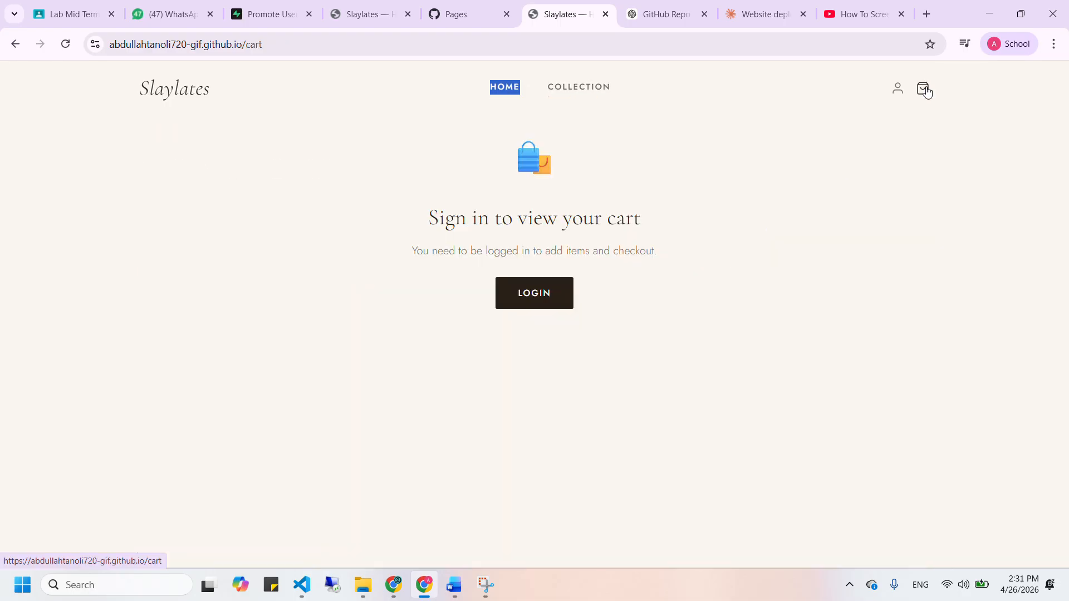
From the home page, sign in using the first saved Chrome login
{"action": "left_click", "coordinate": [755, 256]}
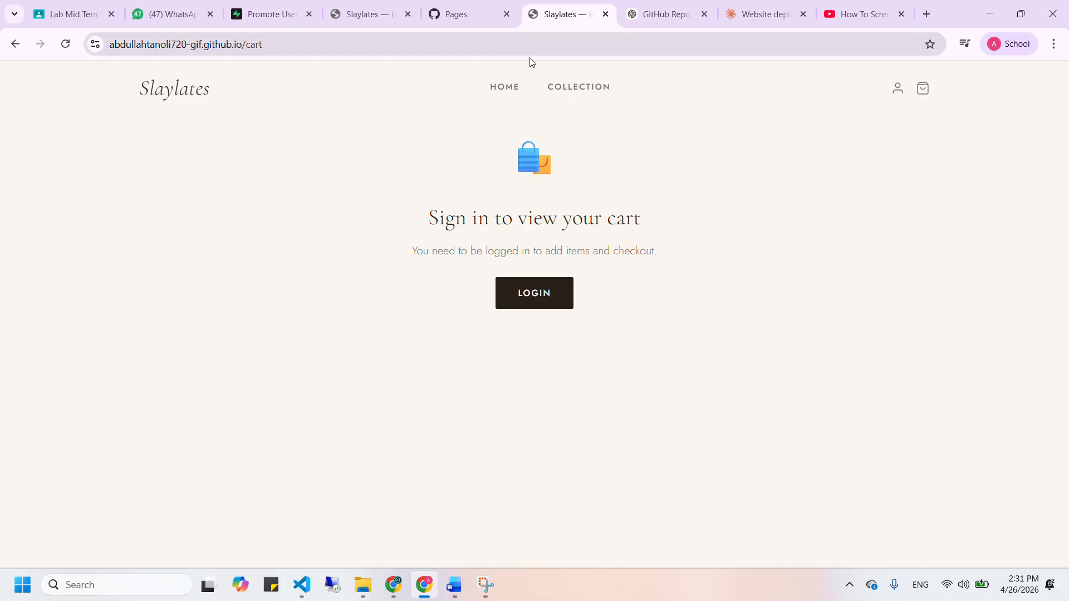
{"action": "left_click", "coordinate": [516, 94]}
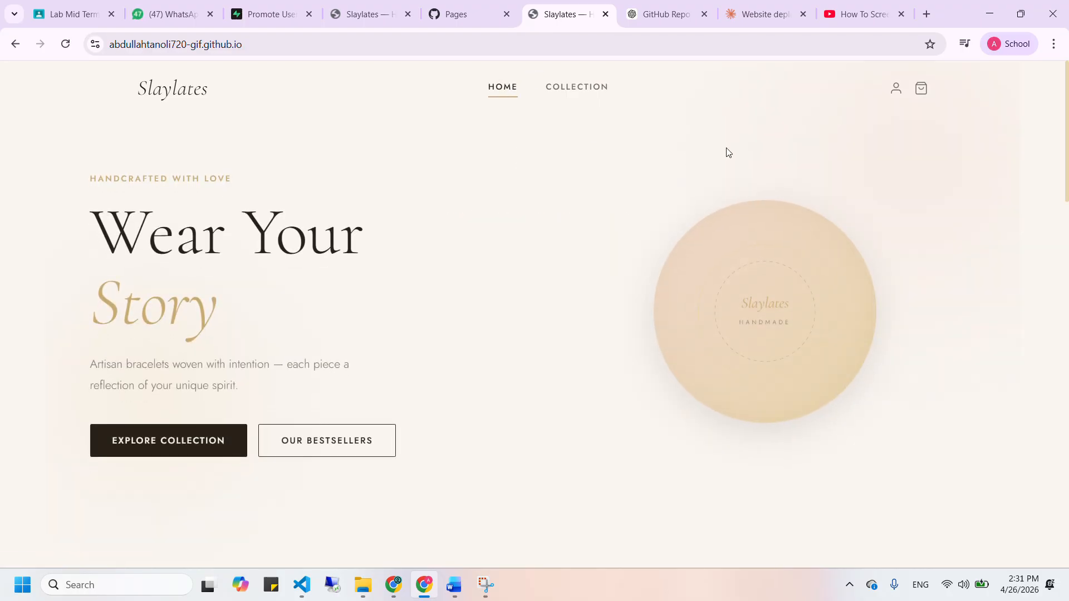
{"action": "left_click", "coordinate": [896, 90]}
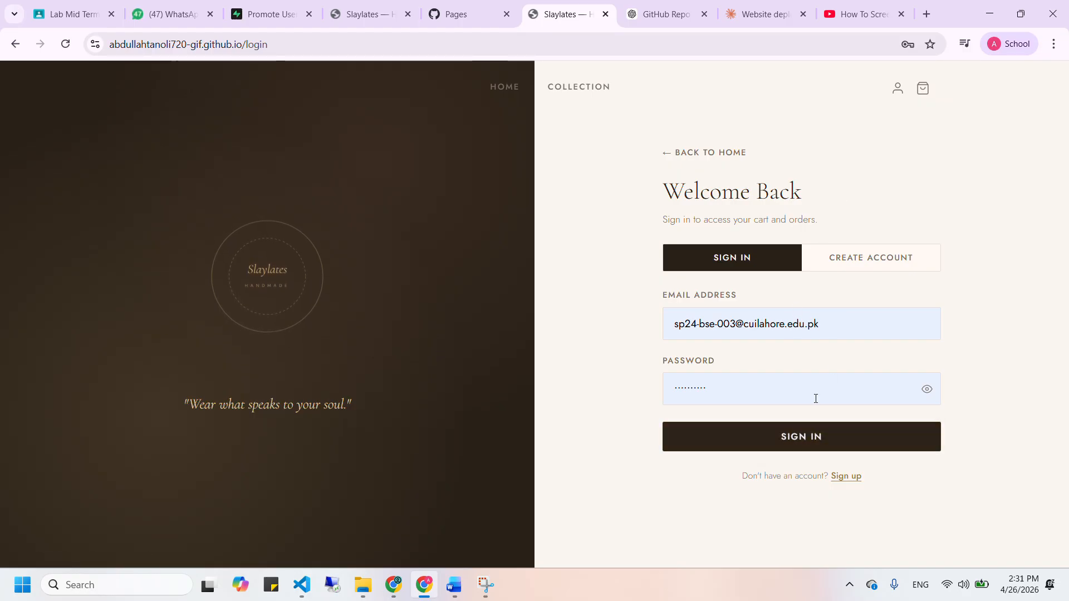
{"action": "left_click", "coordinate": [839, 319]}
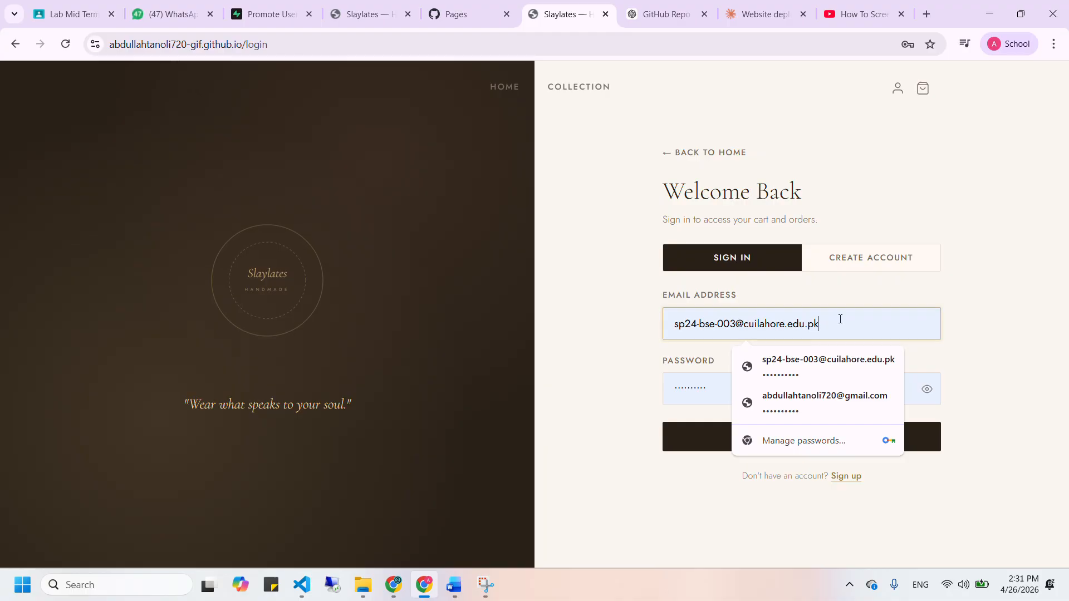
{"action": "left_click", "coordinate": [838, 363]}
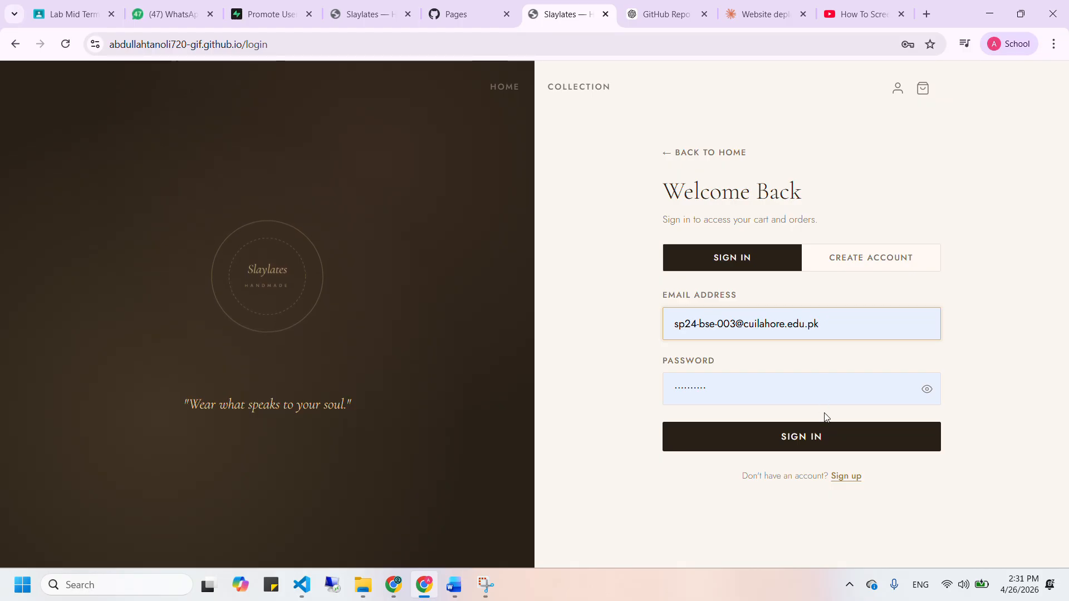
{"action": "left_click", "coordinate": [833, 439]}
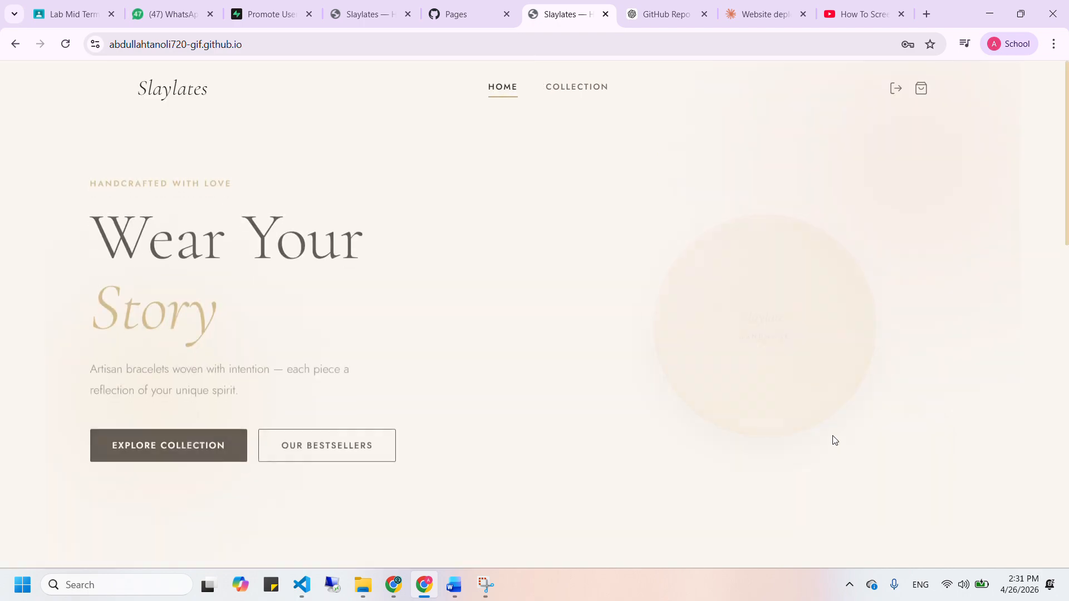
Open the $3.00 Hand made Bracelet from Featured Collection and pick the 7 inch size
{"action": "scroll", "coordinate": [610, 356], "scroll_direction": "down", "scroll_amount": 7}
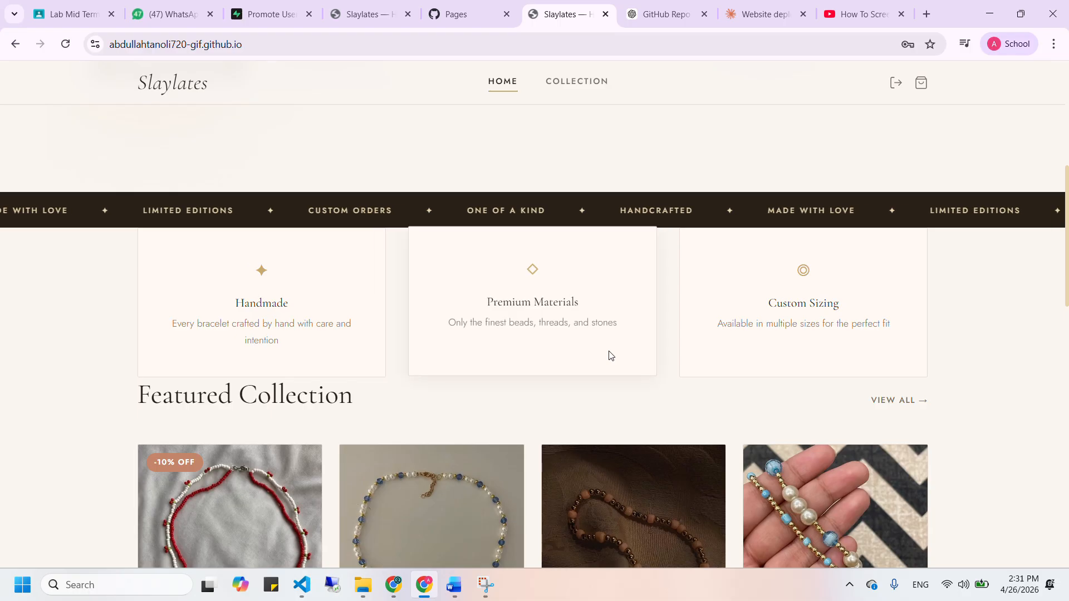
{"action": "scroll", "coordinate": [610, 355], "scroll_direction": "down", "scroll_amount": 2}
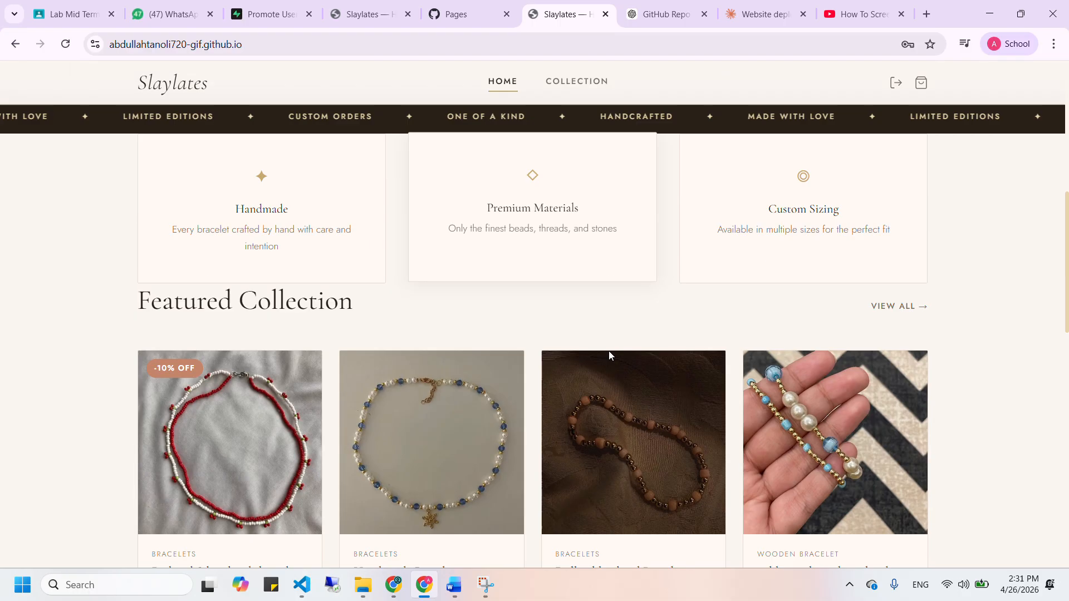
{"action": "left_click", "coordinate": [428, 426]}
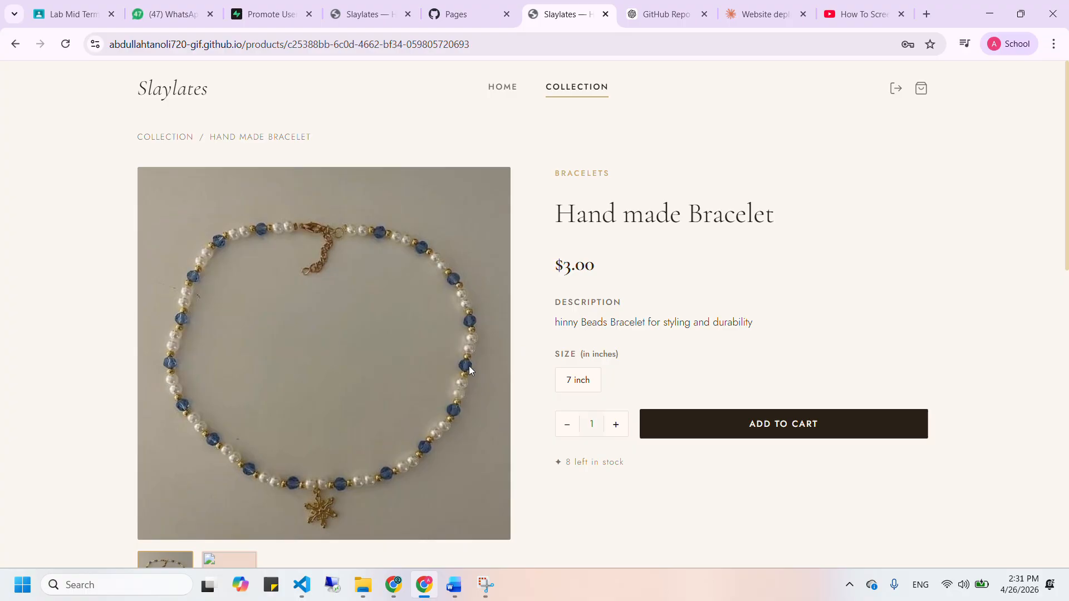
{"action": "scroll", "coordinate": [469, 366], "scroll_direction": "down", "scroll_amount": 2}
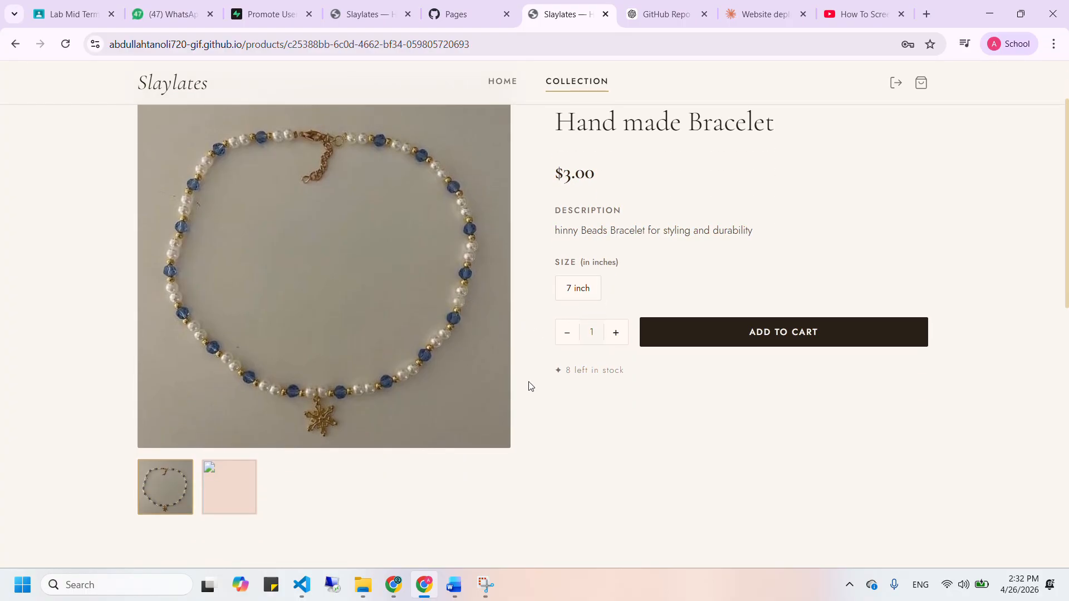
{"action": "scroll", "coordinate": [537, 383], "scroll_direction": "down", "scroll_amount": 1}
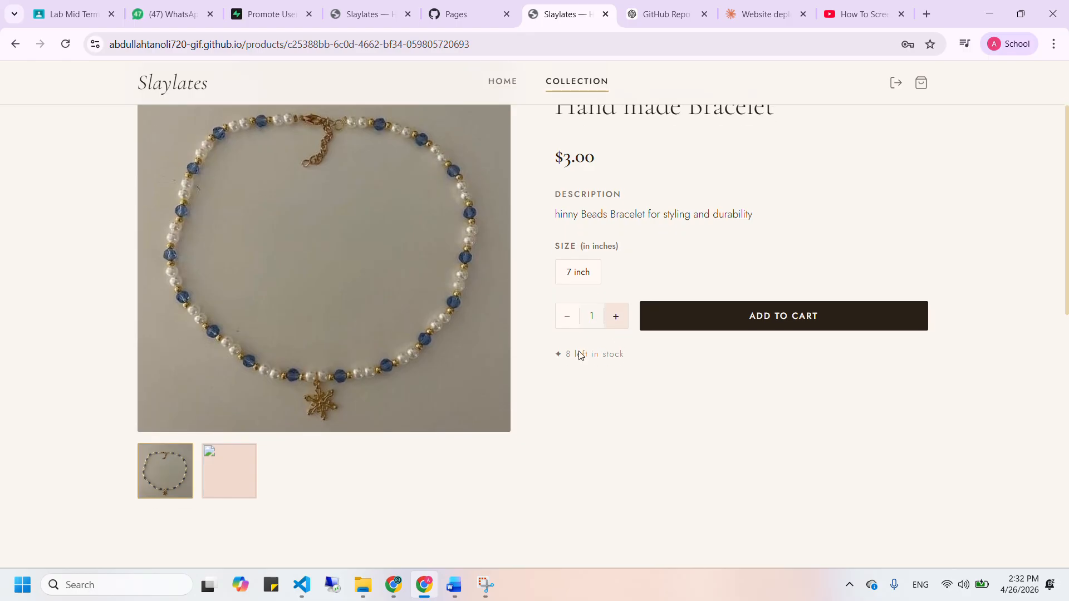
{"action": "left_click", "coordinate": [579, 279]}
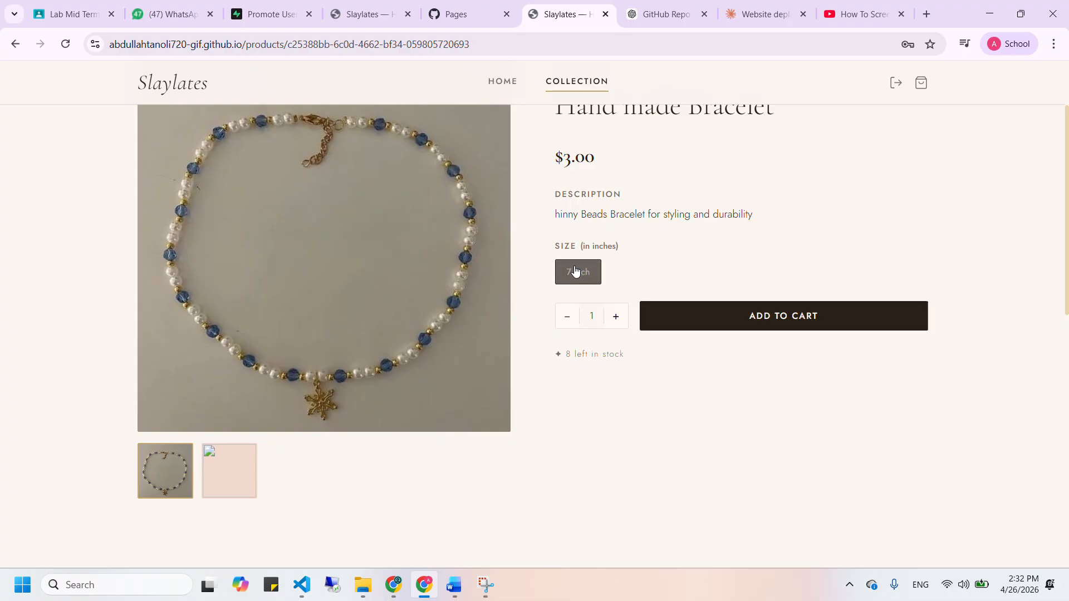
Add the 7 inch Hand made Bracelet to the cart and view the $8.99 total
{"action": "left_click", "coordinate": [719, 318]}
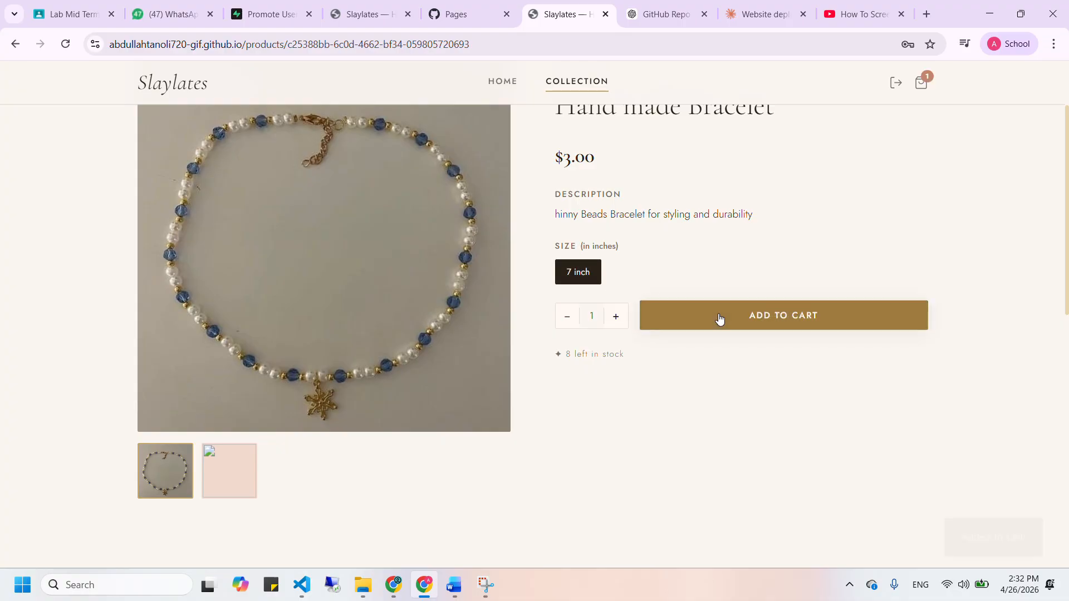
{"action": "scroll", "coordinate": [719, 318], "scroll_direction": "up", "scroll_amount": 2}
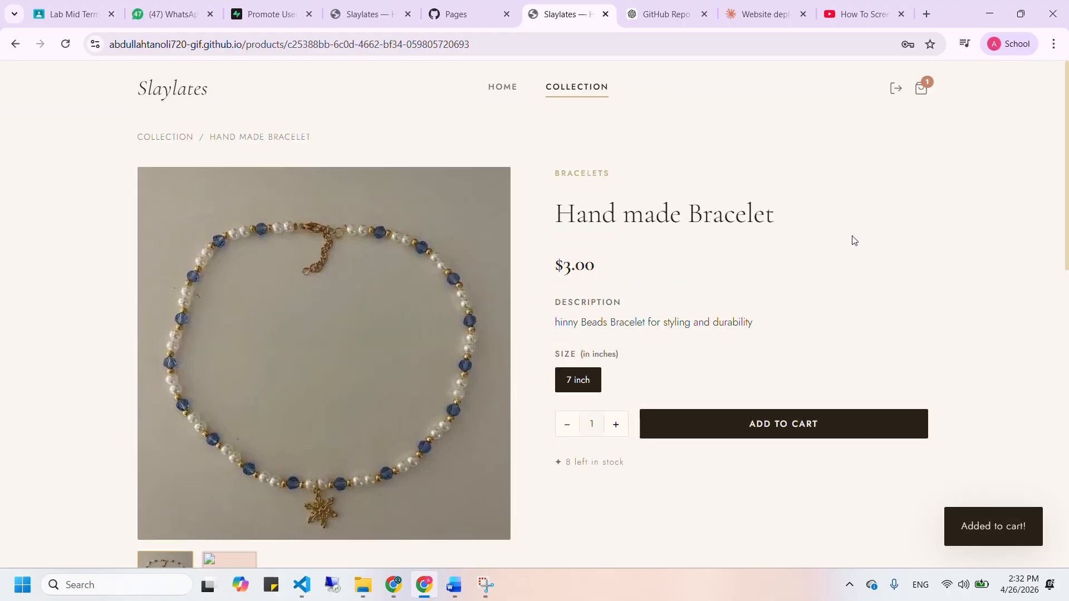
{"action": "left_click", "coordinate": [921, 89]}
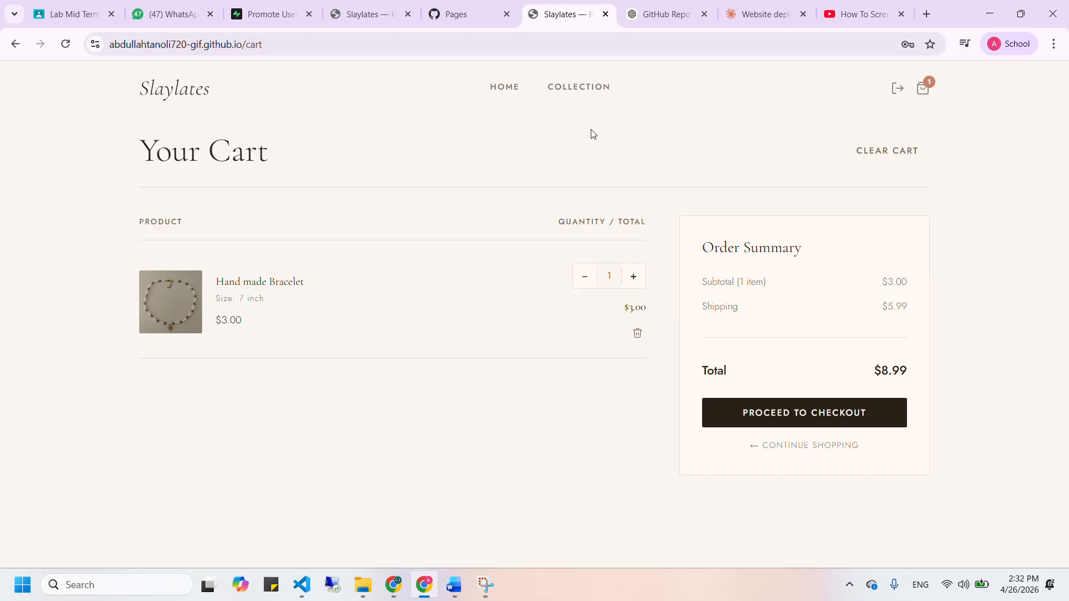
Sign out of the current account from the home page and bring up the login page
{"action": "left_click", "coordinate": [497, 97]}
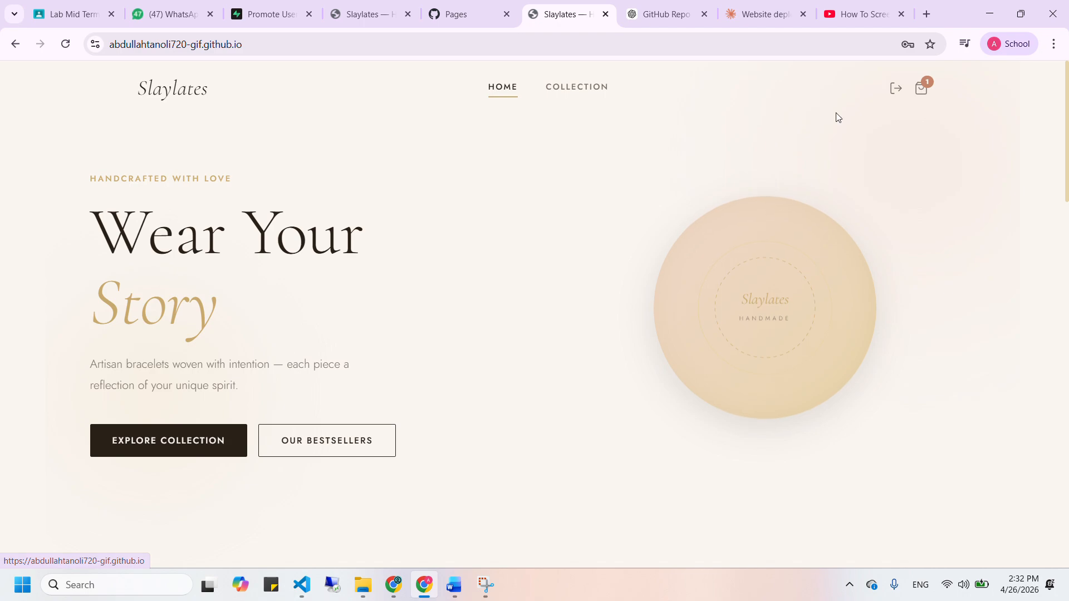
{"action": "left_click", "coordinate": [896, 89]}
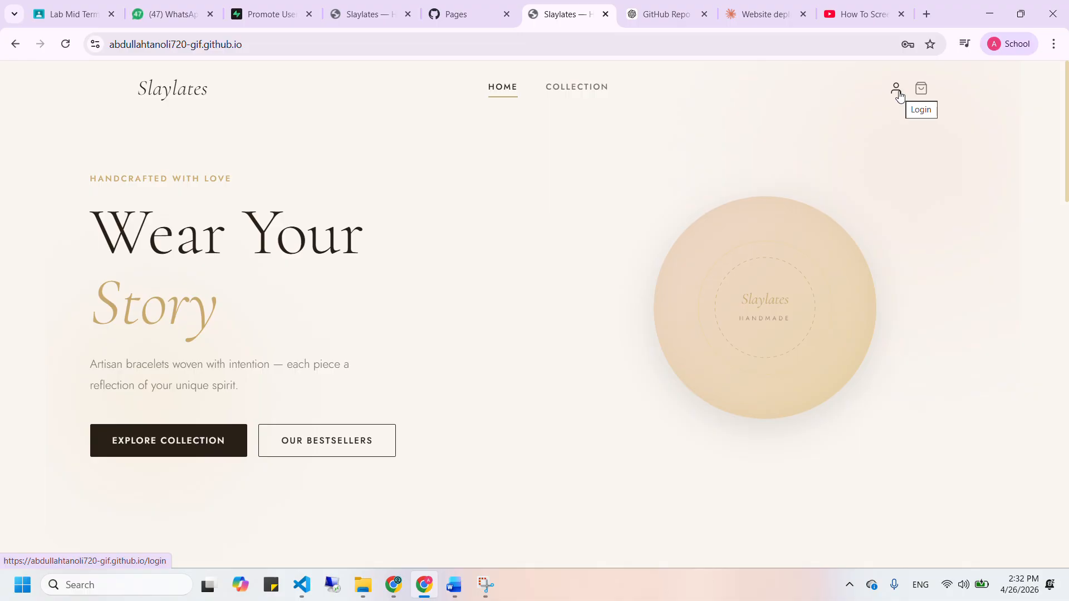
{"action": "left_click", "coordinate": [897, 94]}
{"action": "left_click", "coordinate": [844, 326]}
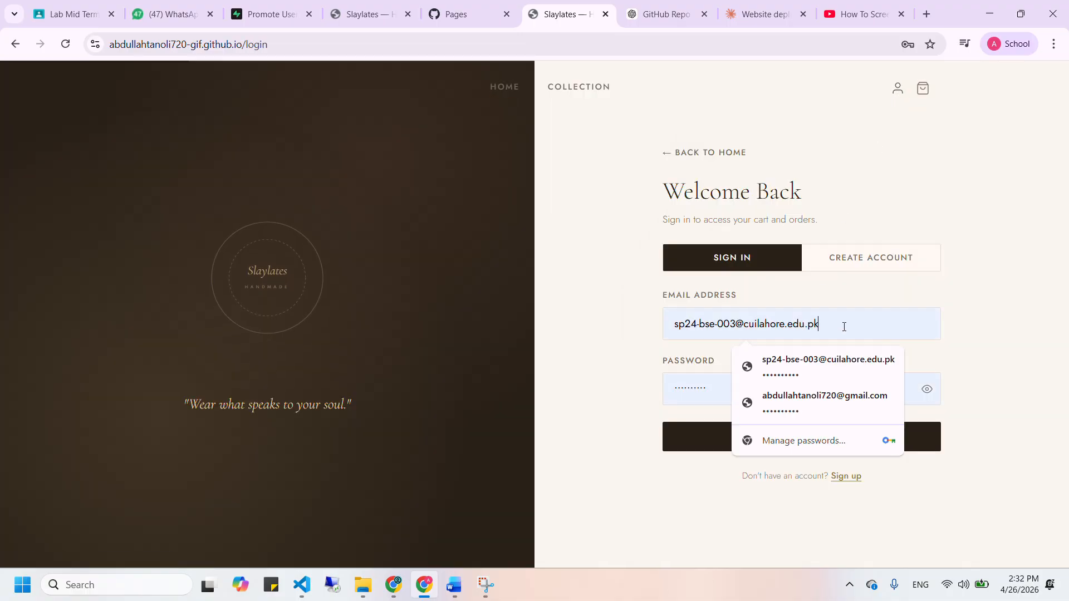
Enter the admin e-mail address, fill the saved password, and sign in
{"action": "key", "text": "BackSpace"}
{"action": "key", "text": "BackSpace"}
{"action": "key", "text": "BackSpace"}
{"action": "key", "text": "BackSpace"}
{"action": "key", "text": "BackSpace"}
{"action": "key", "text": "BackSpace"}
{"action": "key", "text": "BackSpace"}
{"action": "key", "text": "BackSpace"}
{"action": "key", "text": "BackSpace"}
{"action": "key", "text": "BackSpace"}
{"action": "key", "text": "BackSpace"}
{"action": "key", "text": "BackSpace"}
{"action": "key", "text": "BackSpace"}
{"action": "key", "text": "BackSpace"}
{"action": "key", "text": "BackSpace"}
{"action": "key", "text": "BackSpace"}
{"action": "key", "text": "BackSpace"}
{"action": "key", "text": "BackSpace"}
{"action": "key", "text": "BackSpace"}
{"action": "key", "text": "BackSpace"}
{"action": "key", "text": "BackSpace"}
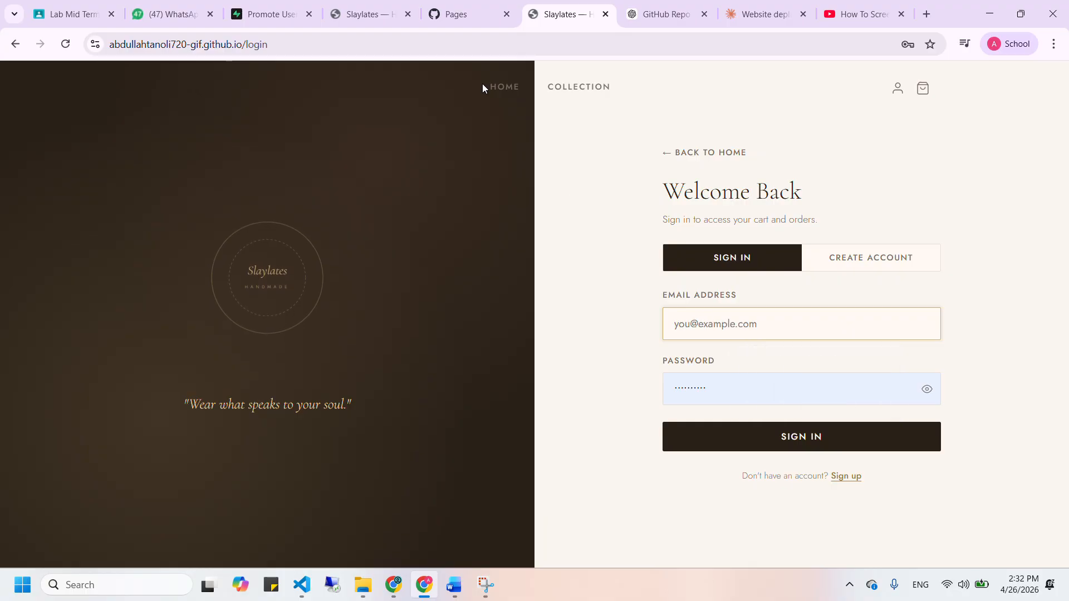
{"action": "left_click", "coordinate": [453, 22]}
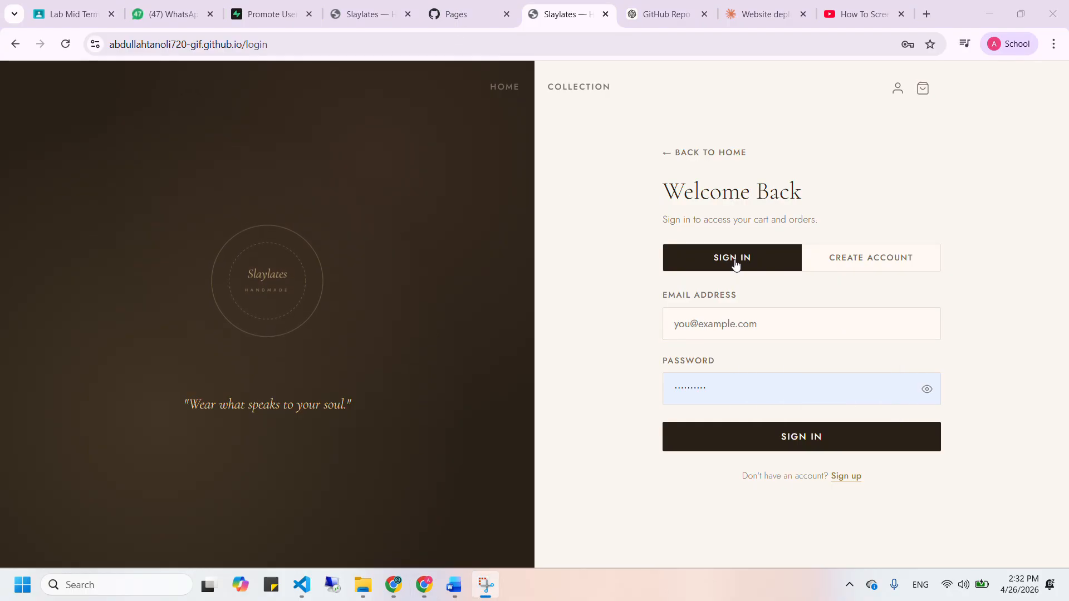
{"action": "left_click", "coordinate": [763, 332]}
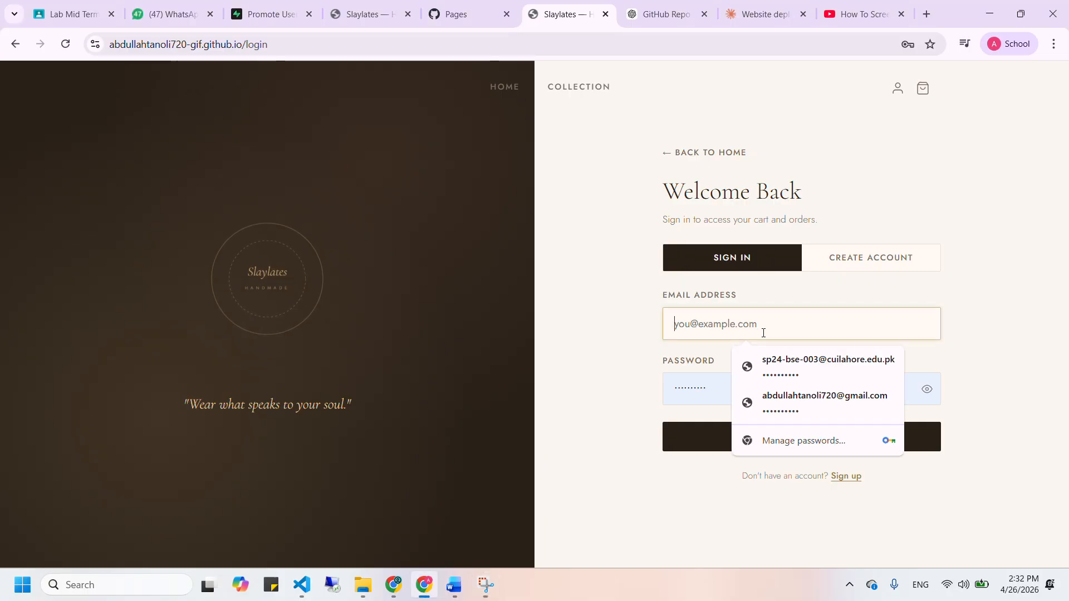
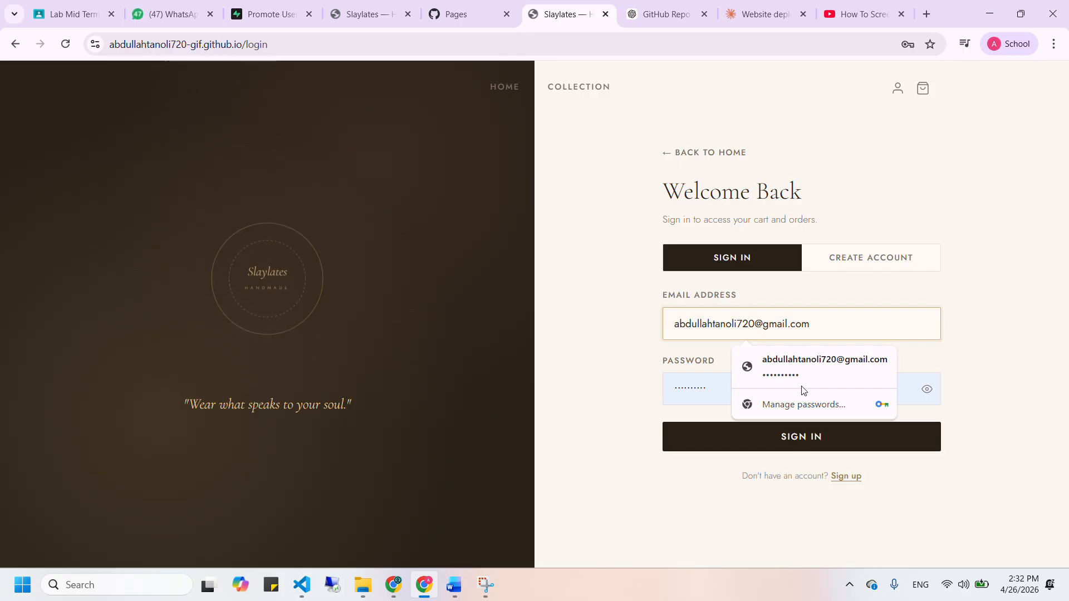
{"action": "left_click", "coordinate": [805, 379]}
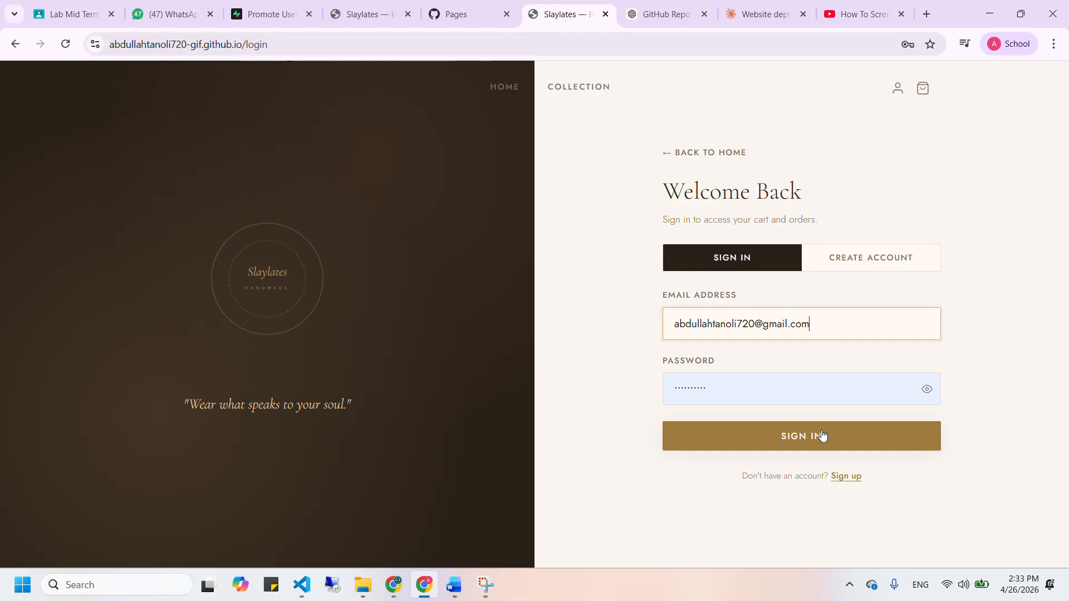
{"action": "left_click", "coordinate": [823, 436]}
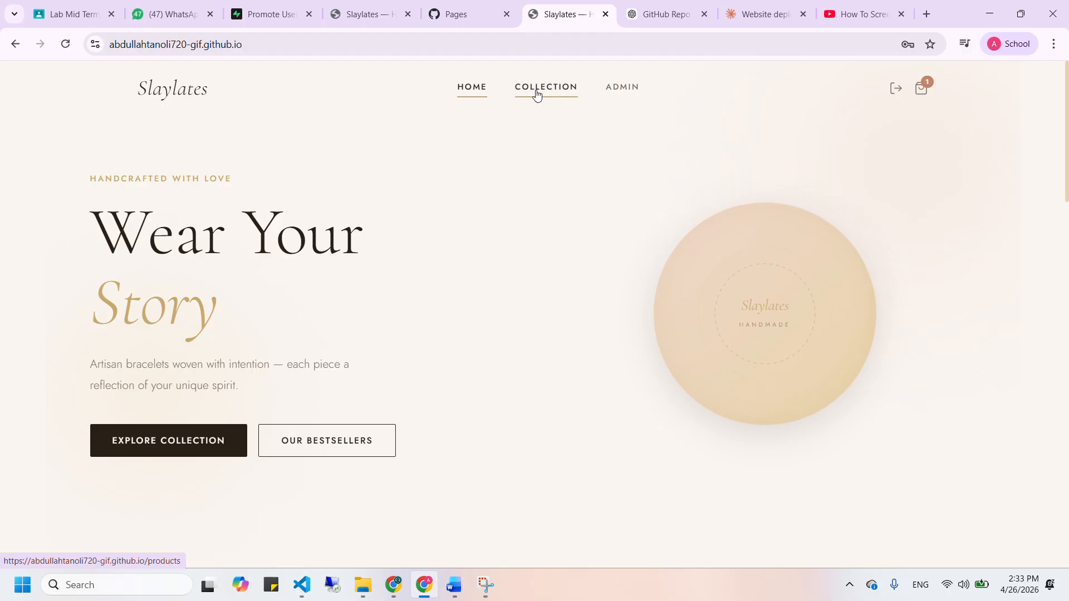
{"action": "scroll", "coordinate": [567, 329], "scroll_direction": "down", "scroll_amount": 5}
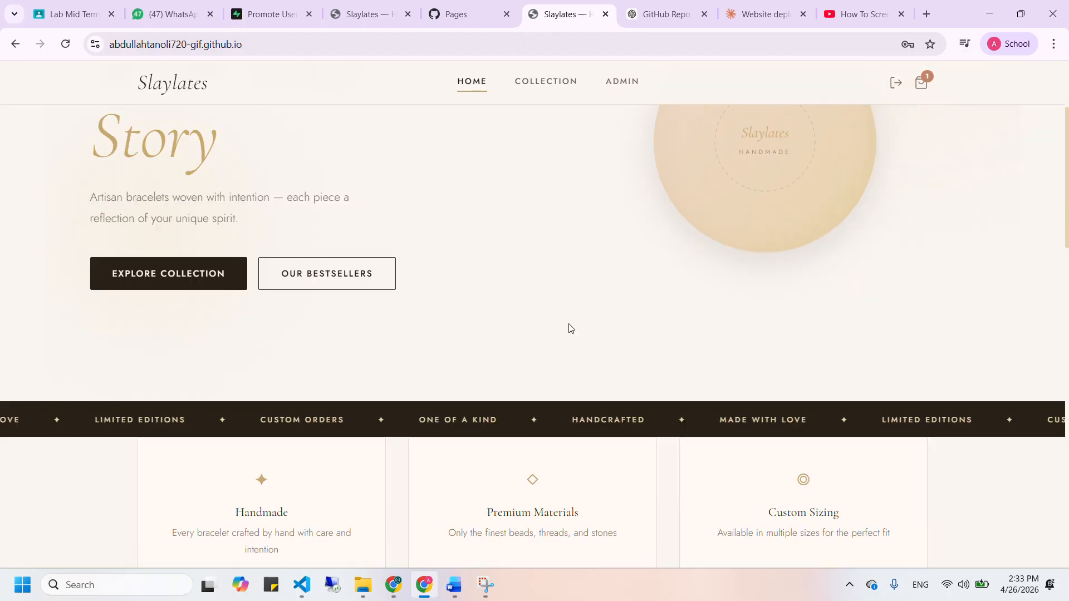
{"action": "scroll", "coordinate": [568, 329], "scroll_direction": "down", "scroll_amount": 2}
{"action": "scroll", "coordinate": [568, 329], "scroll_direction": "up", "scroll_amount": 8}
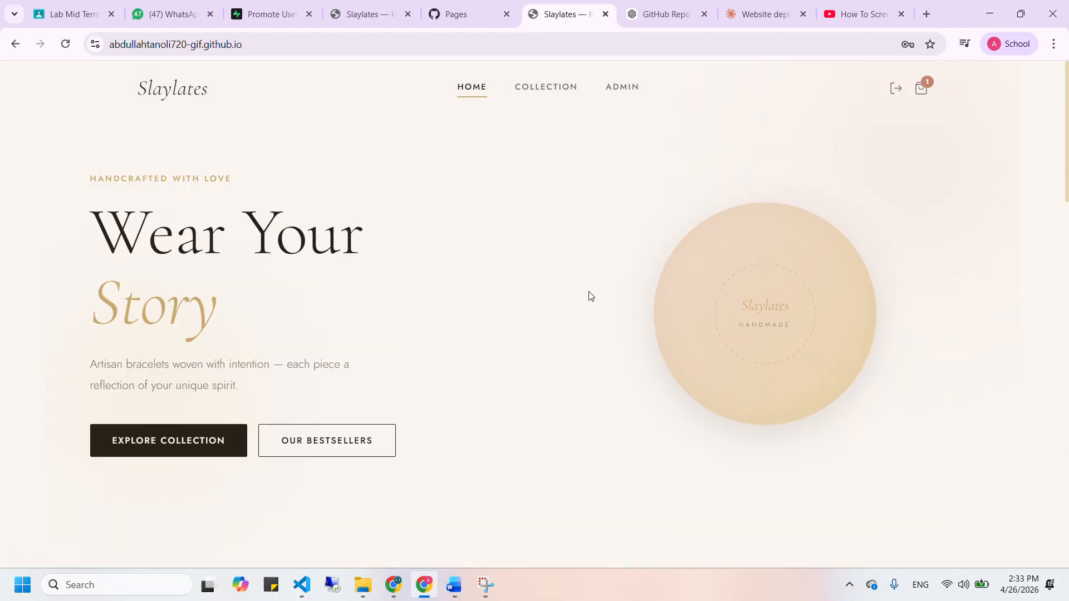
{"action": "left_click", "coordinate": [622, 87]}
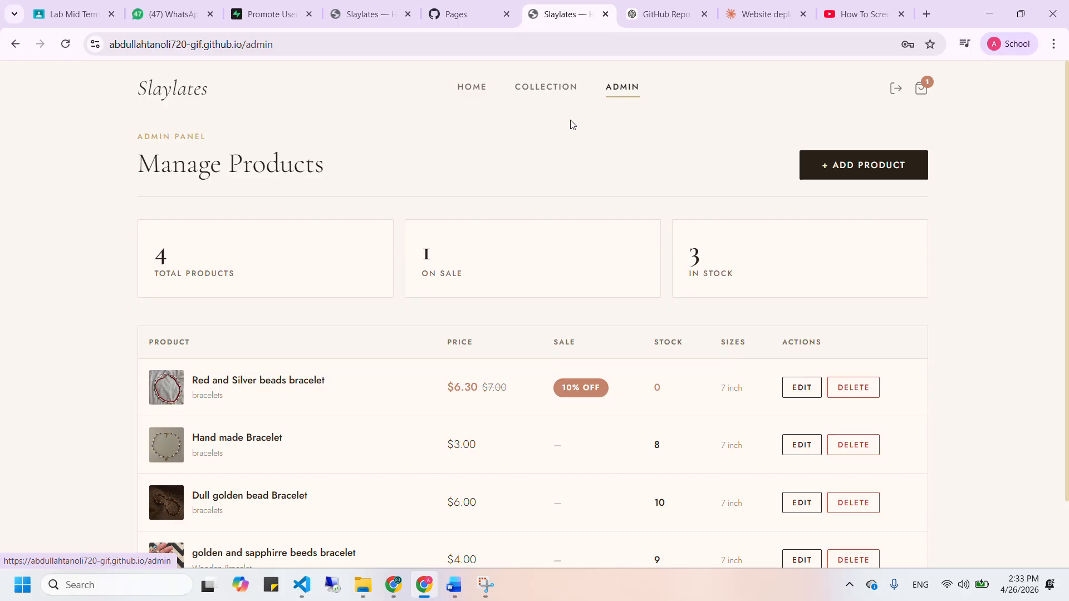
{"action": "scroll", "coordinate": [354, 207], "scroll_direction": "down", "scroll_amount": 1}
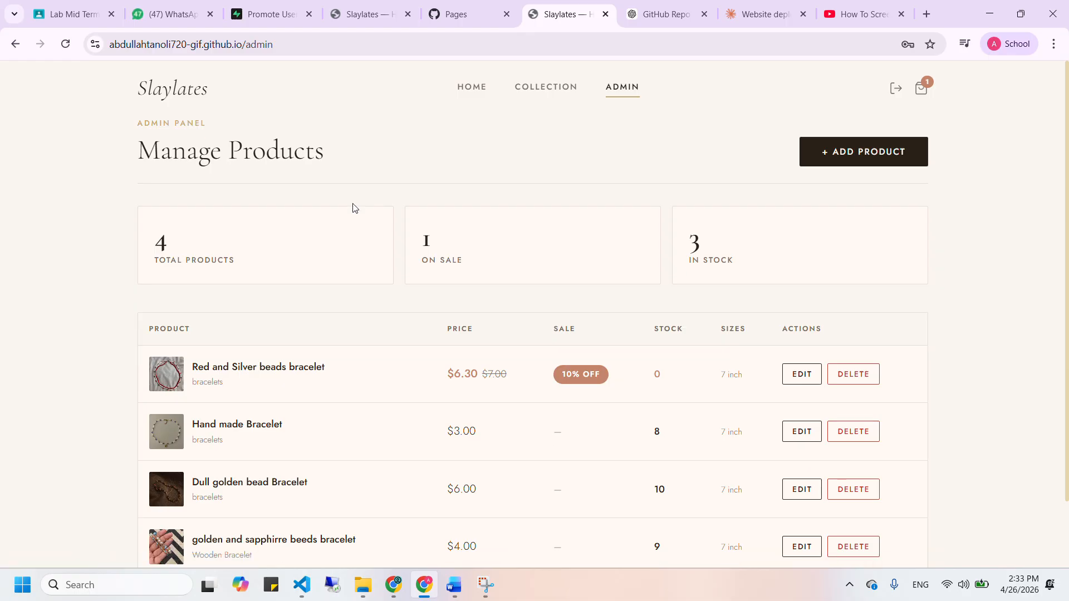
{"action": "scroll", "coordinate": [354, 208], "scroll_direction": "down", "scroll_amount": 1}
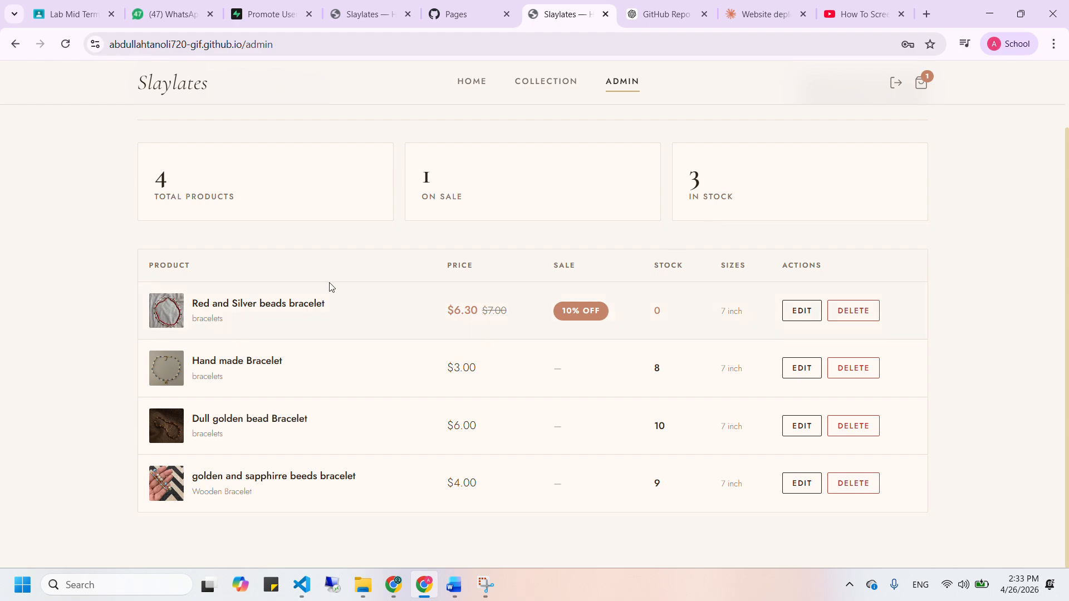
Open the Red and Silver beads bracelet, toggle its sale off and on, and close without saving
{"action": "left_click", "coordinate": [799, 319]}
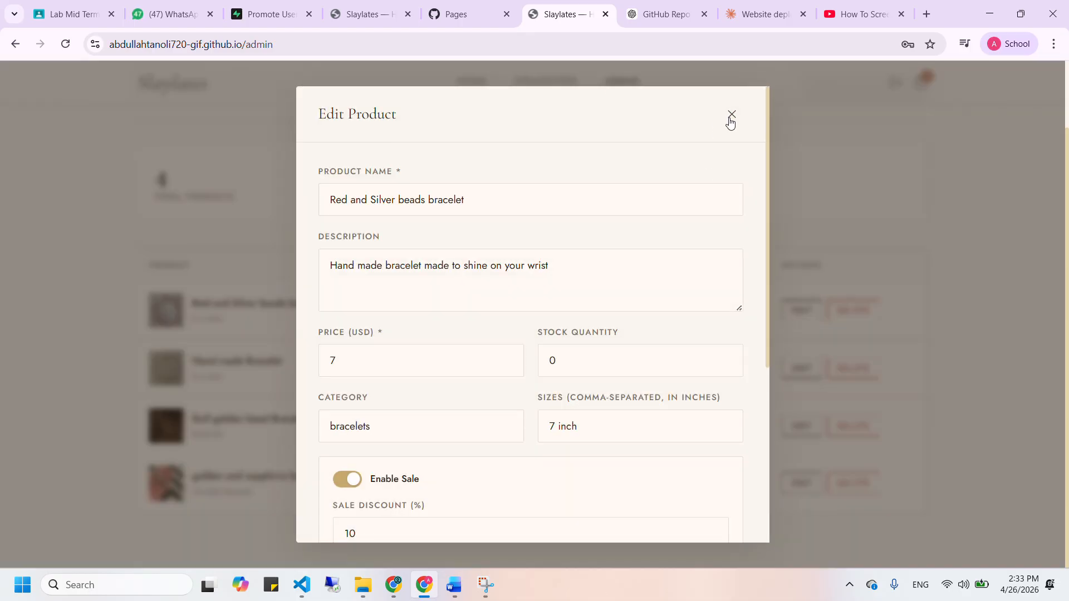
{"action": "scroll", "coordinate": [680, 256], "scroll_direction": "down", "scroll_amount": 4}
{"action": "scroll", "coordinate": [680, 257], "scroll_direction": "up", "scroll_amount": 3}
{"action": "scroll", "coordinate": [680, 257], "scroll_direction": "up", "scroll_amount": 1}
{"action": "left_click", "coordinate": [349, 481]}
{"action": "left_click", "coordinate": [349, 481]}
{"action": "scroll", "coordinate": [351, 480], "scroll_direction": "down", "scroll_amount": 4}
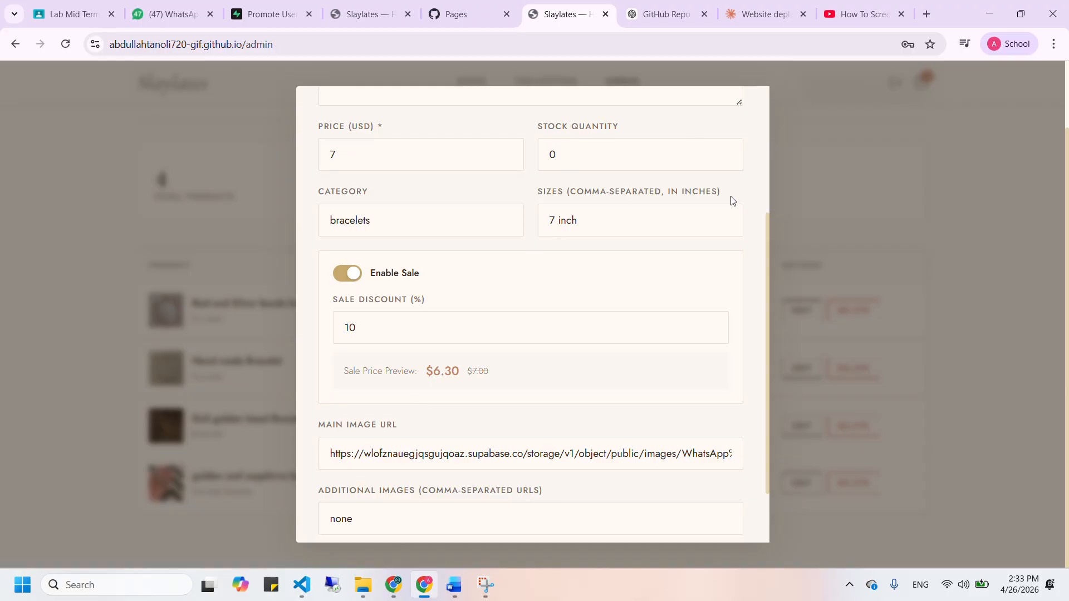
{"action": "scroll", "coordinate": [734, 200], "scroll_direction": "up", "scroll_amount": 4}
{"action": "left_click", "coordinate": [731, 114]}
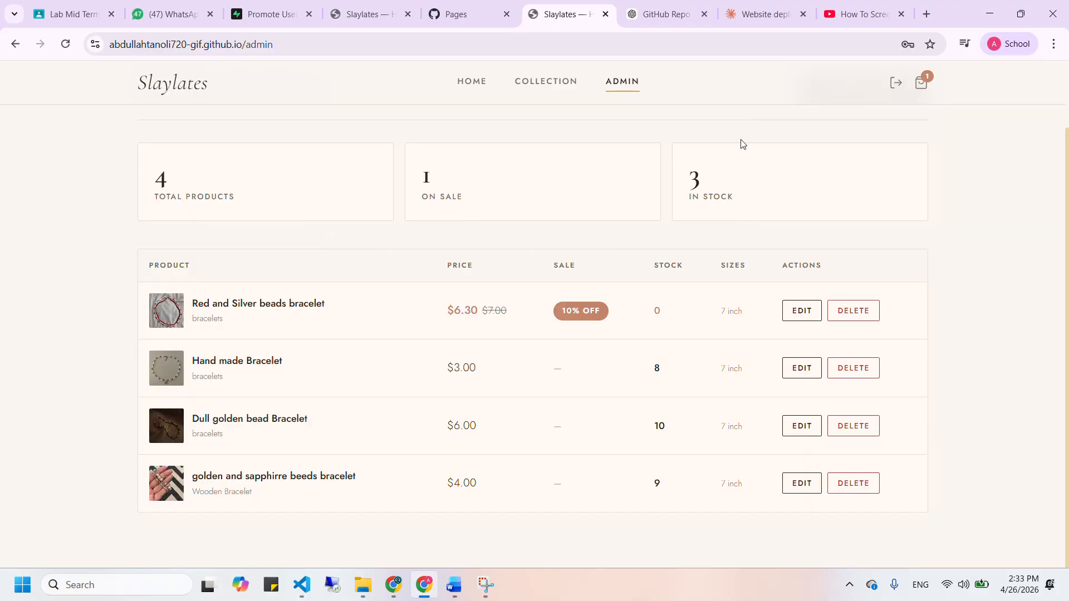
Enable a sale on the Hand made Bracelet, enter a 20 discount, and save it
{"action": "left_click", "coordinate": [802, 368]}
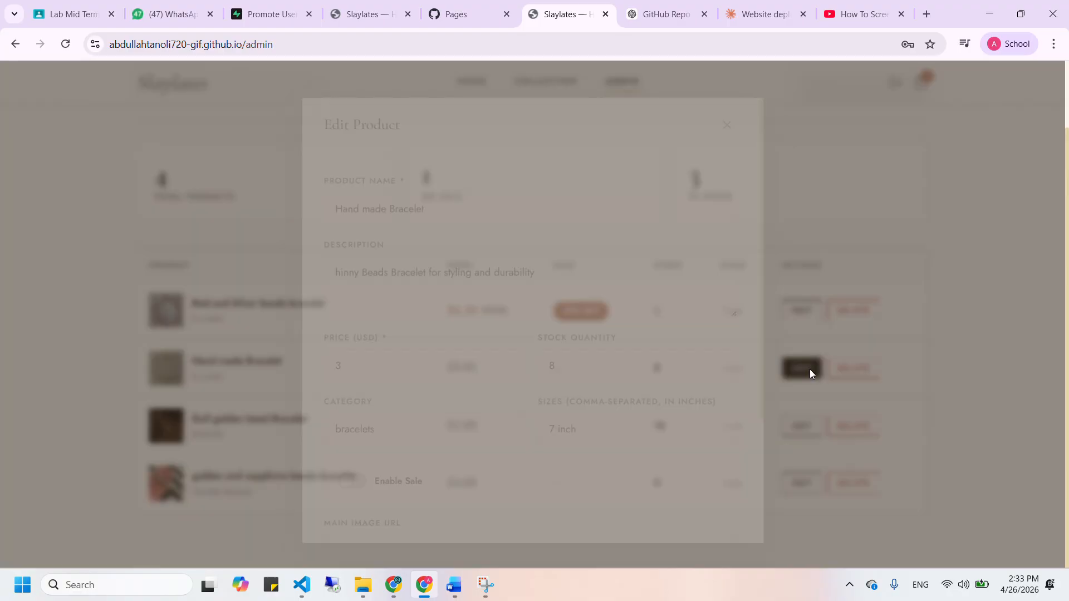
{"action": "scroll", "coordinate": [507, 415], "scroll_direction": "down", "scroll_amount": 3}
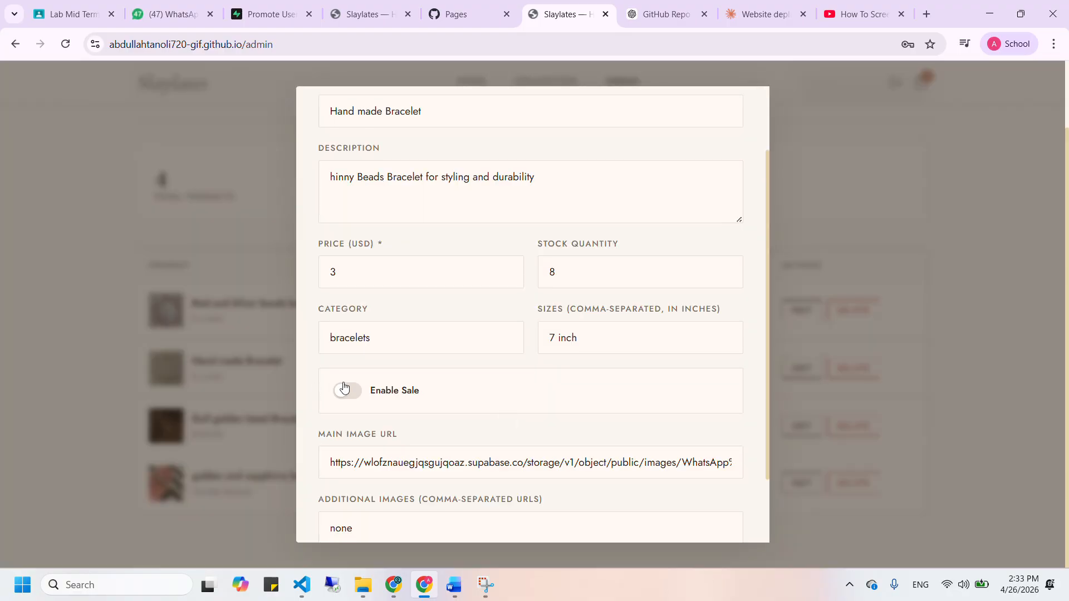
{"action": "left_click", "coordinate": [341, 389]}
{"action": "left_click", "coordinate": [459, 448]}
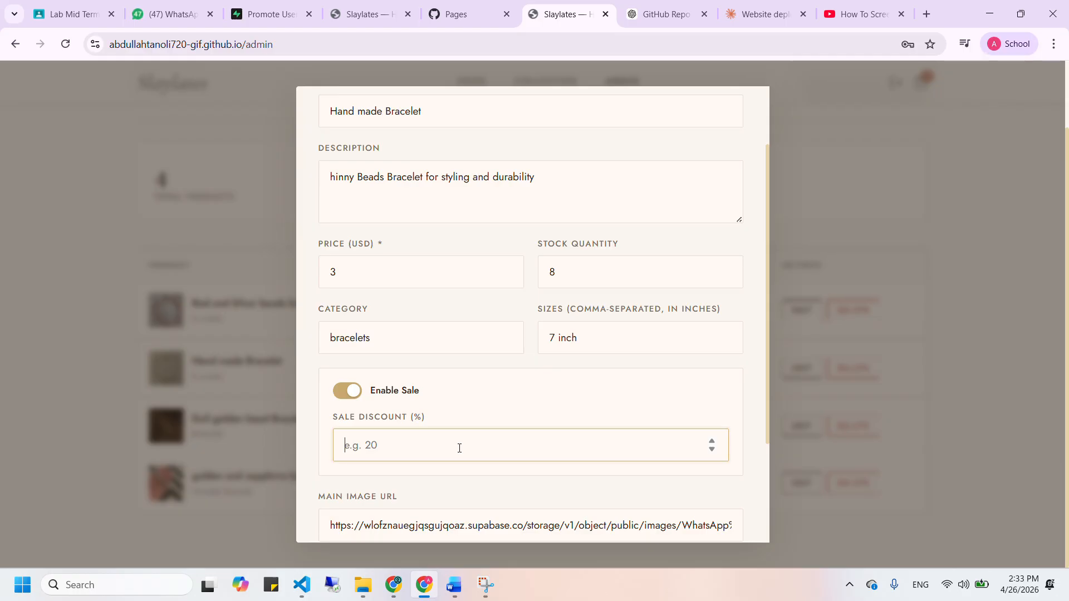
{"action": "type", "text": "20"}
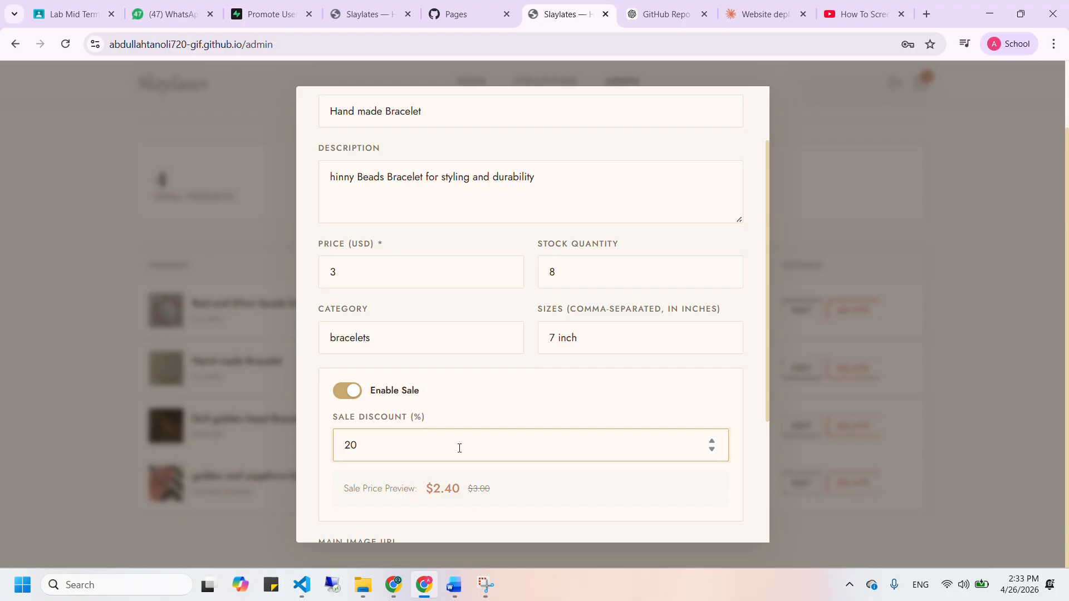
{"action": "scroll", "coordinate": [459, 448], "scroll_direction": "down", "scroll_amount": 5}
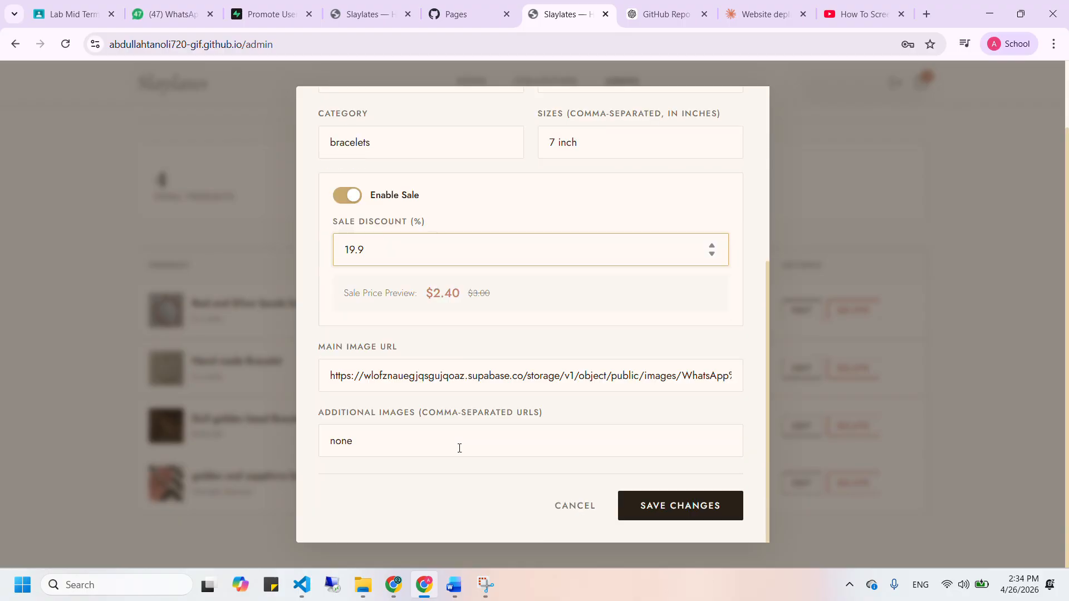
{"action": "left_click", "coordinate": [672, 515]}
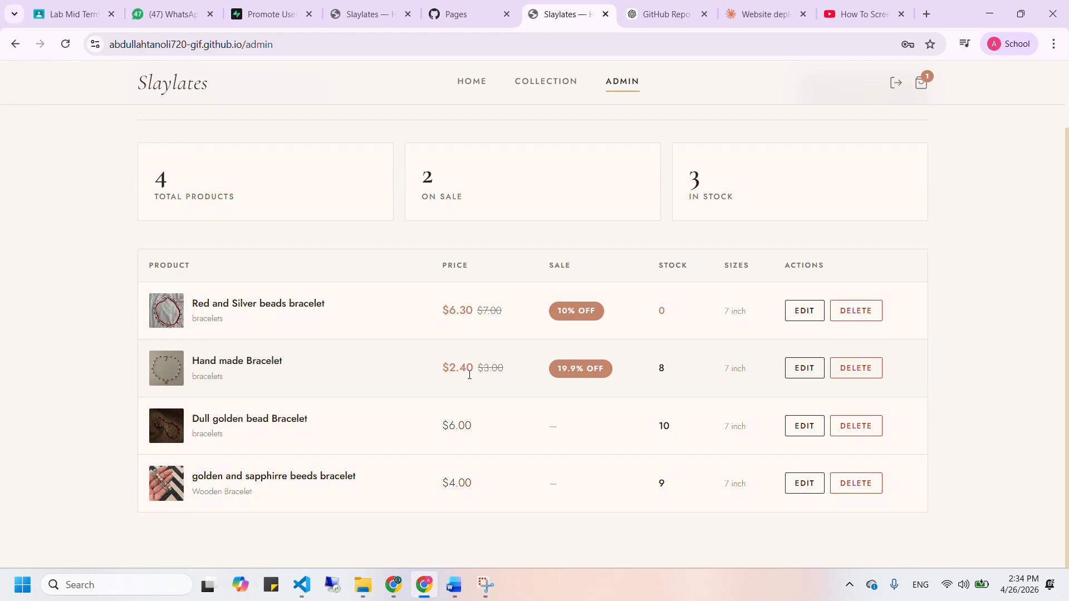
Switch off Enable Sale on the Hand made Bracelet and save, restoring its $3.00 price
{"action": "left_click", "coordinate": [803, 374]}
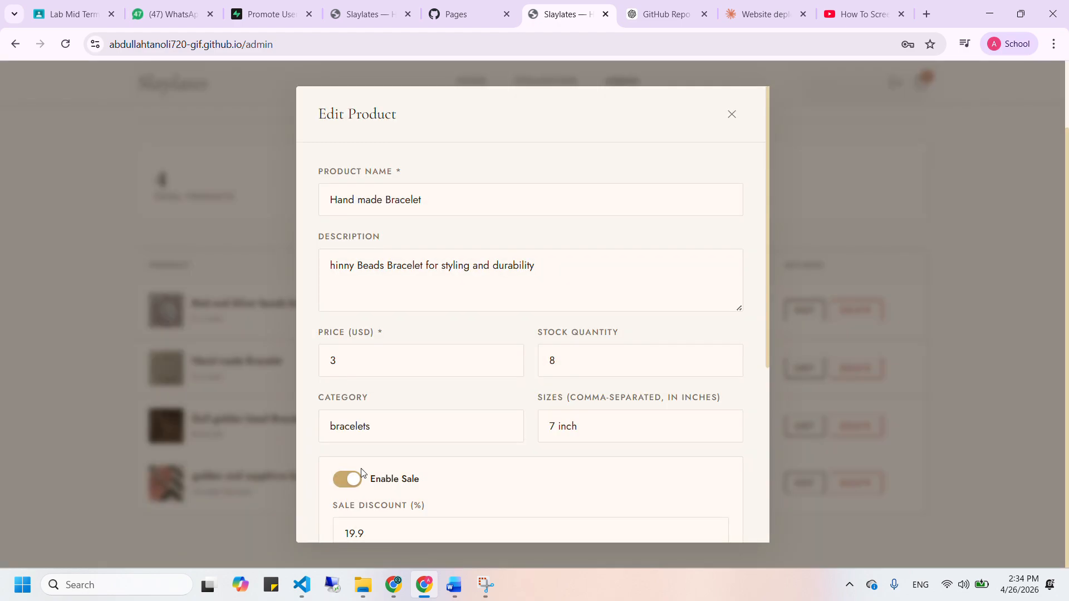
{"action": "left_click", "coordinate": [356, 478]}
{"action": "scroll", "coordinate": [633, 450], "scroll_direction": "down", "scroll_amount": 3}
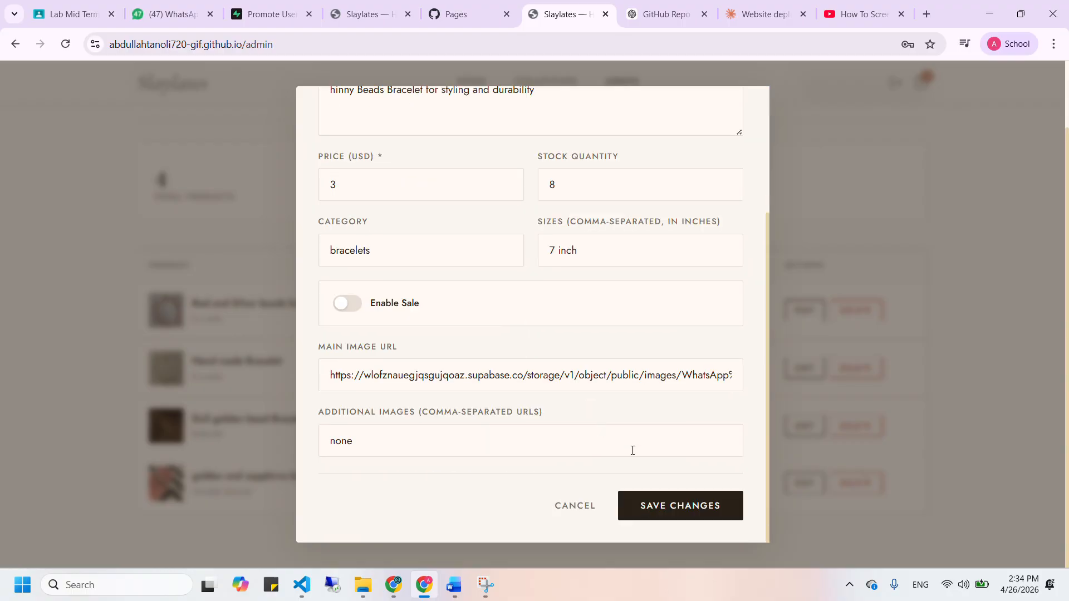
{"action": "left_click", "coordinate": [680, 504]}
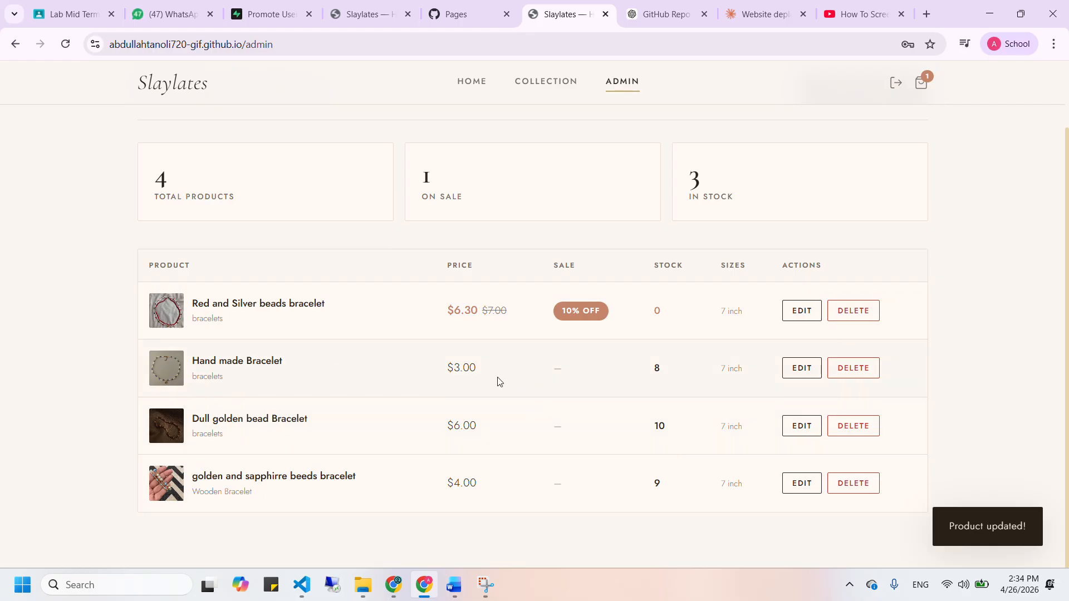
{"action": "scroll", "coordinate": [704, 271], "scroll_direction": "up", "scroll_amount": 2}
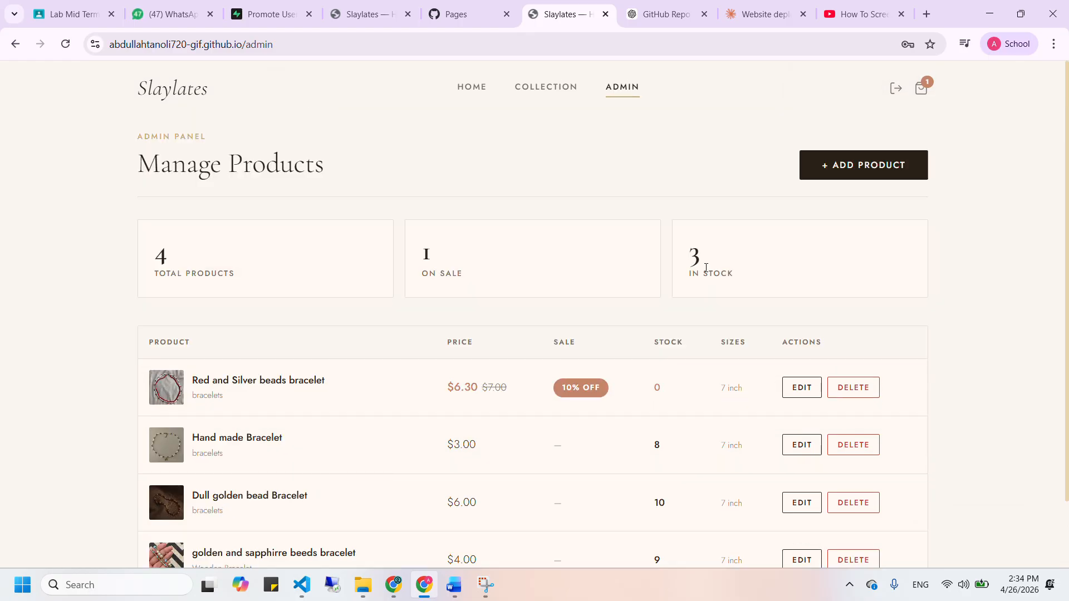
{"action": "left_click", "coordinate": [847, 164]}
{"action": "scroll", "coordinate": [628, 208], "scroll_direction": "down", "scroll_amount": 3}
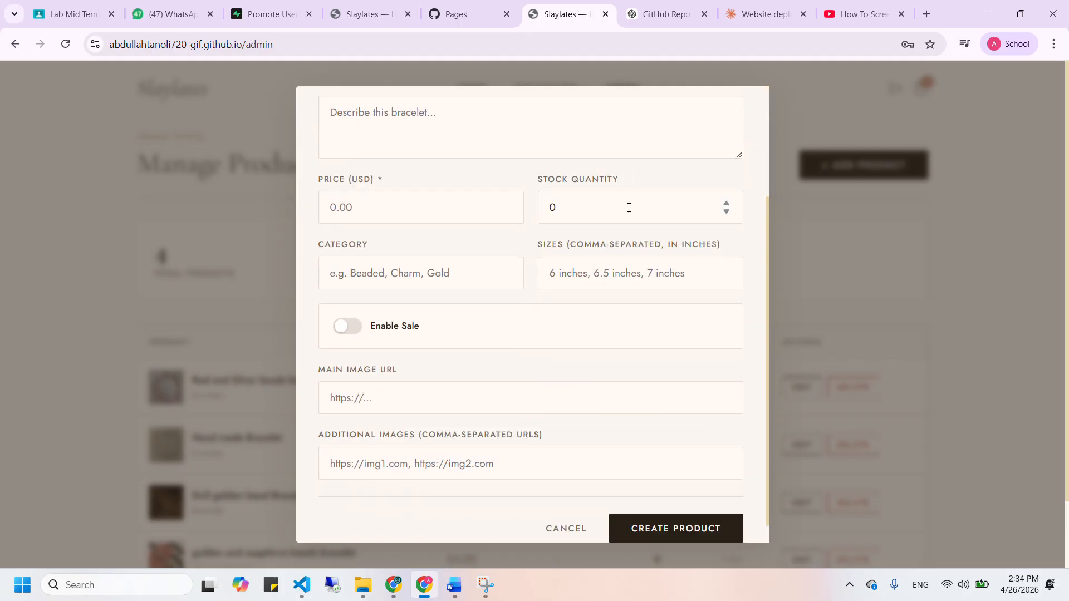
{"action": "scroll", "coordinate": [628, 208], "scroll_direction": "up", "scroll_amount": 3}
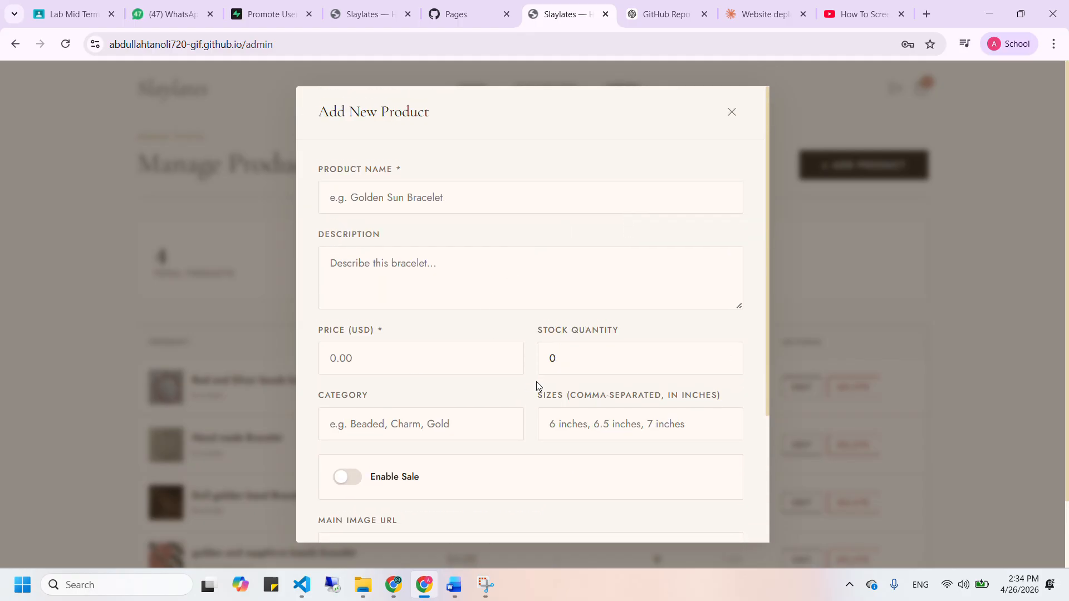
{"action": "scroll", "coordinate": [501, 388], "scroll_direction": "down", "scroll_amount": 2}
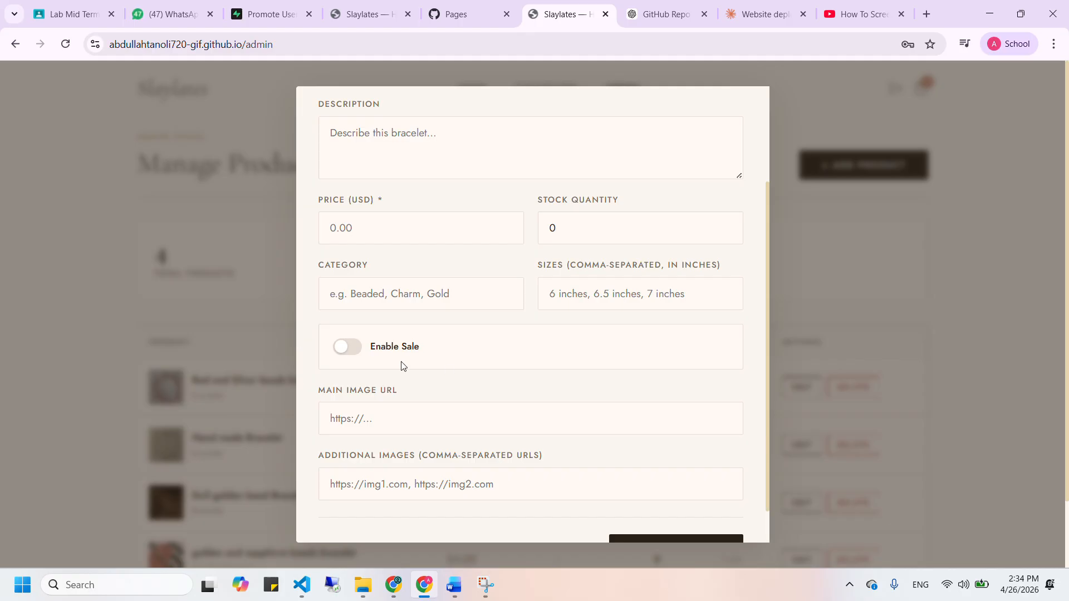
{"action": "scroll", "coordinate": [403, 365], "scroll_direction": "down", "scroll_amount": 1}
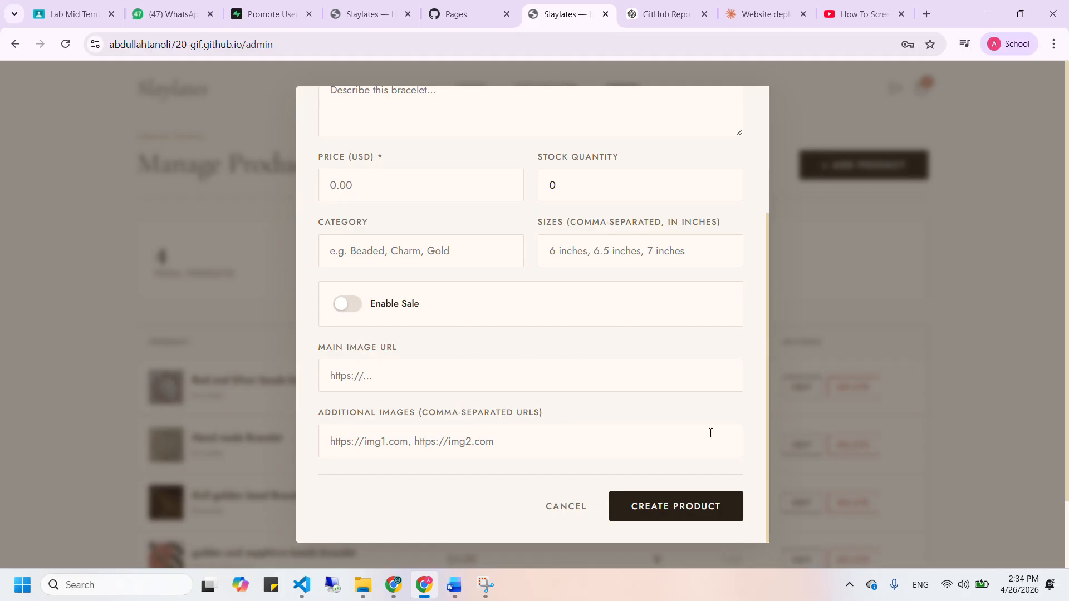
{"action": "left_click", "coordinate": [772, 419]}
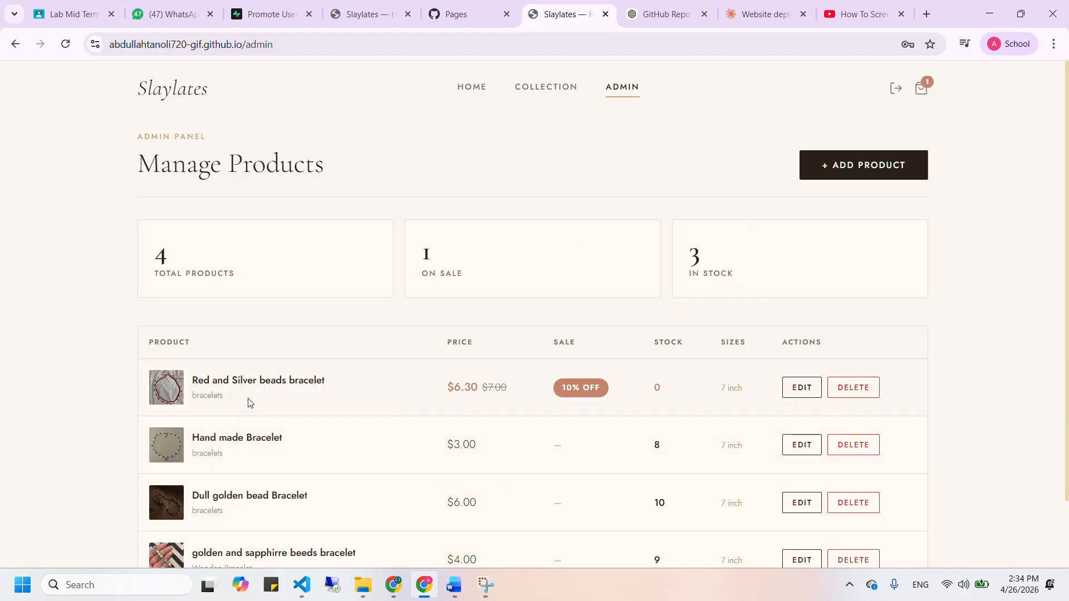
{"action": "left_click", "coordinate": [544, 88]}
{"action": "left_click", "coordinate": [394, 438]}
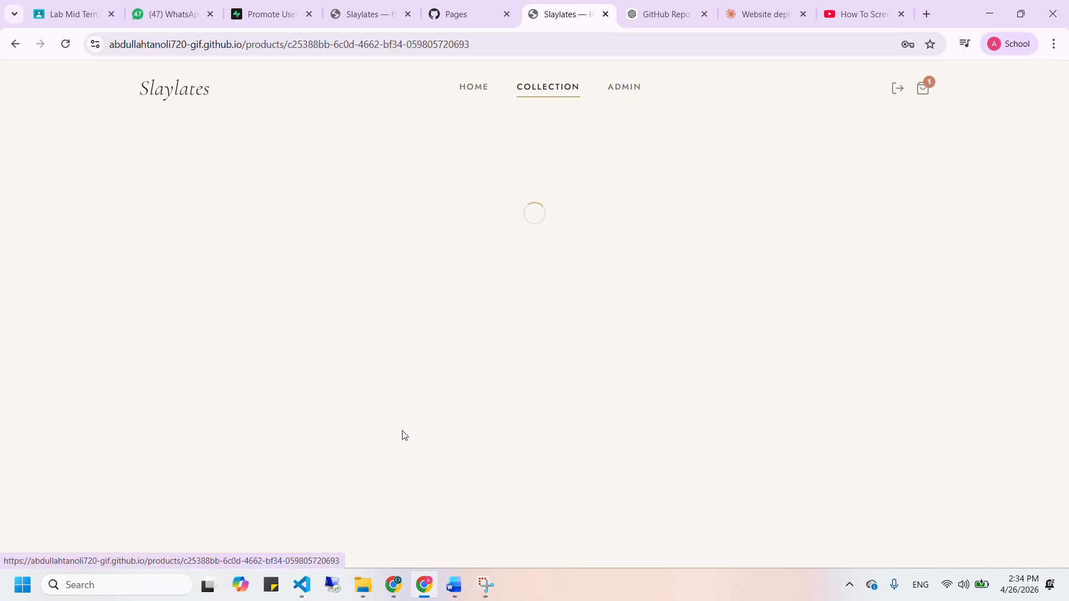
{"action": "scroll", "coordinate": [242, 566], "scroll_direction": "down", "scroll_amount": 2}
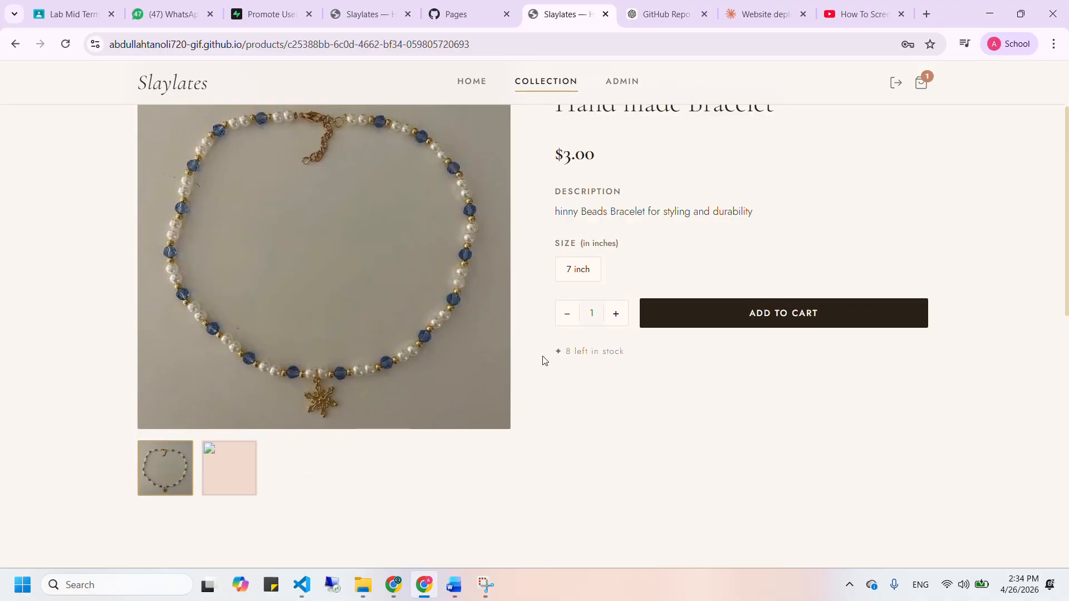
{"action": "scroll", "coordinate": [543, 360], "scroll_direction": "up", "scroll_amount": 2}
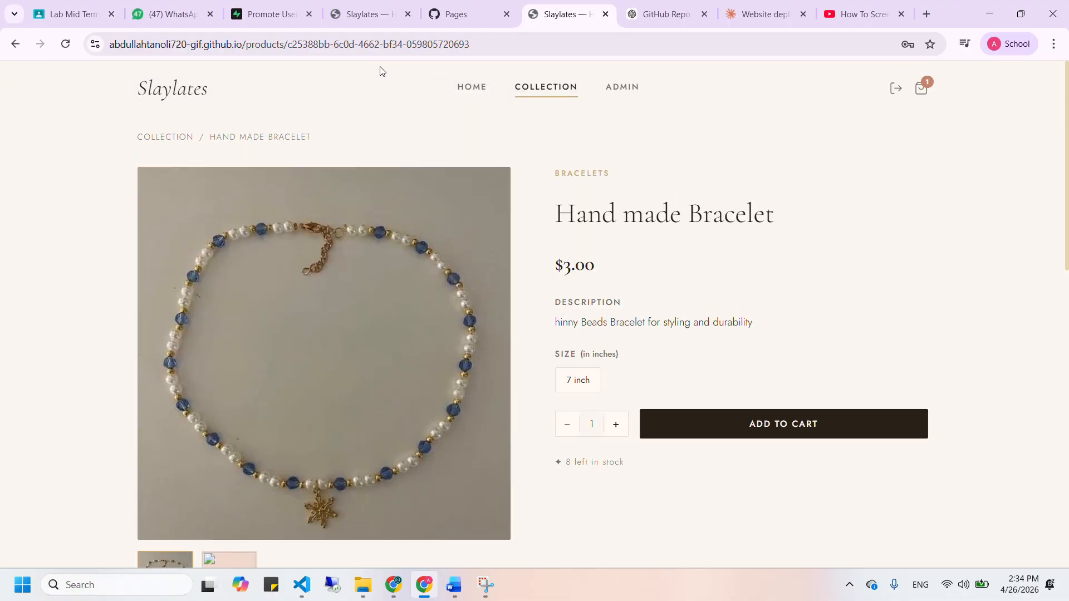
{"action": "left_click", "coordinate": [616, 91]}
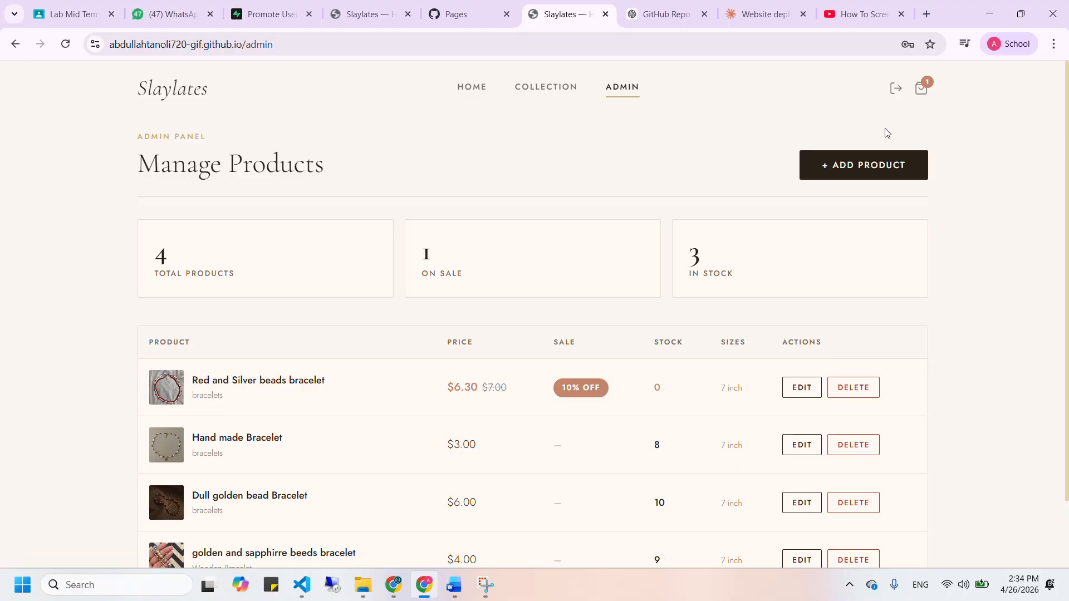
Log out of the admin account and go to the Welcome Back sign-in page
{"action": "scroll", "coordinate": [887, 133], "scroll_direction": "down", "scroll_amount": 1}
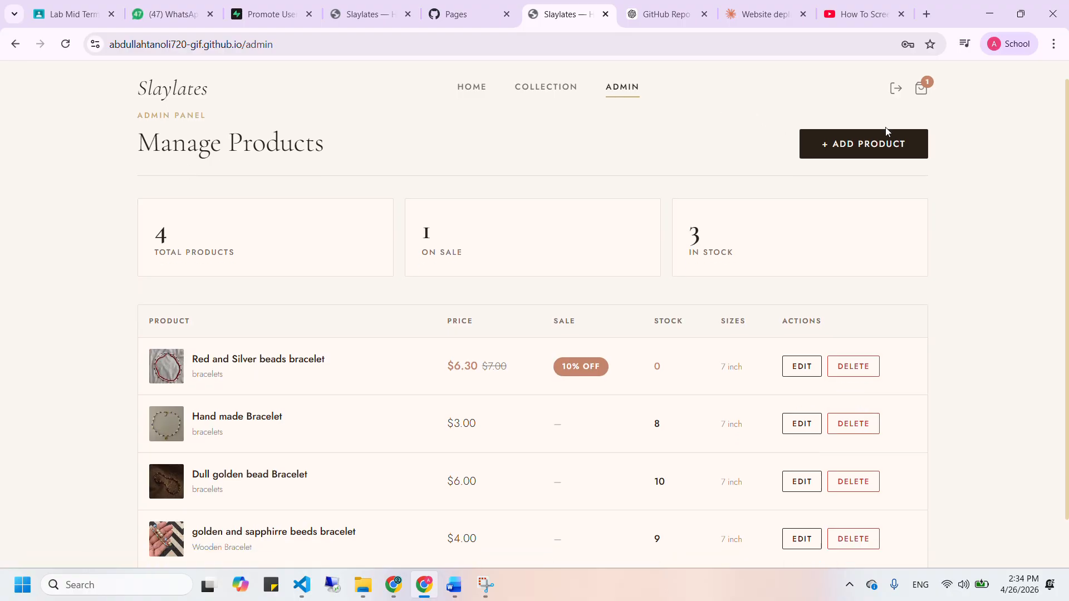
{"action": "left_click", "coordinate": [896, 92]}
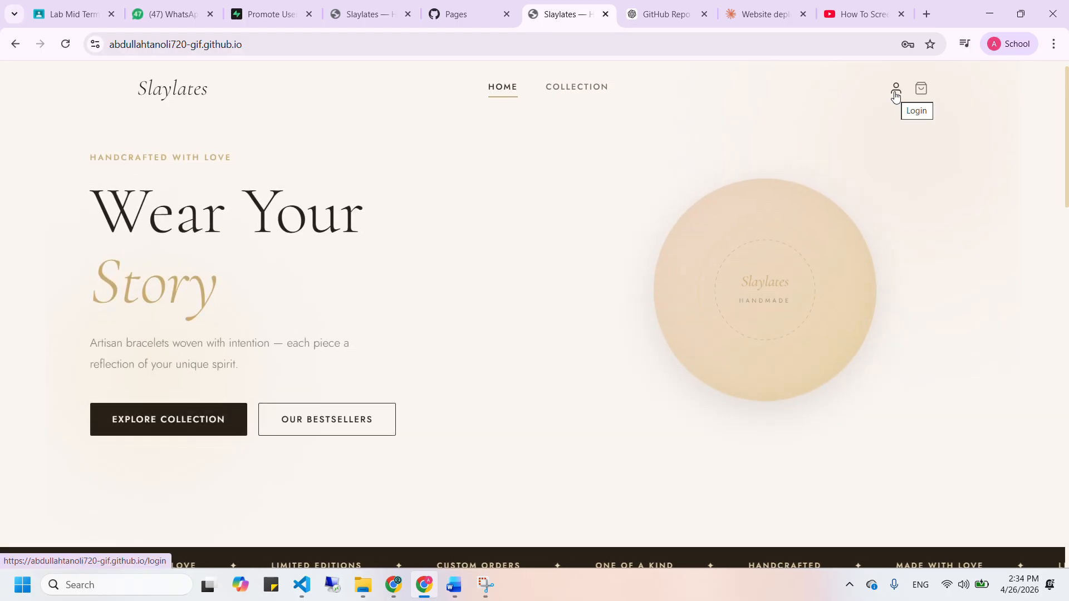
{"action": "left_click", "coordinate": [897, 90]}
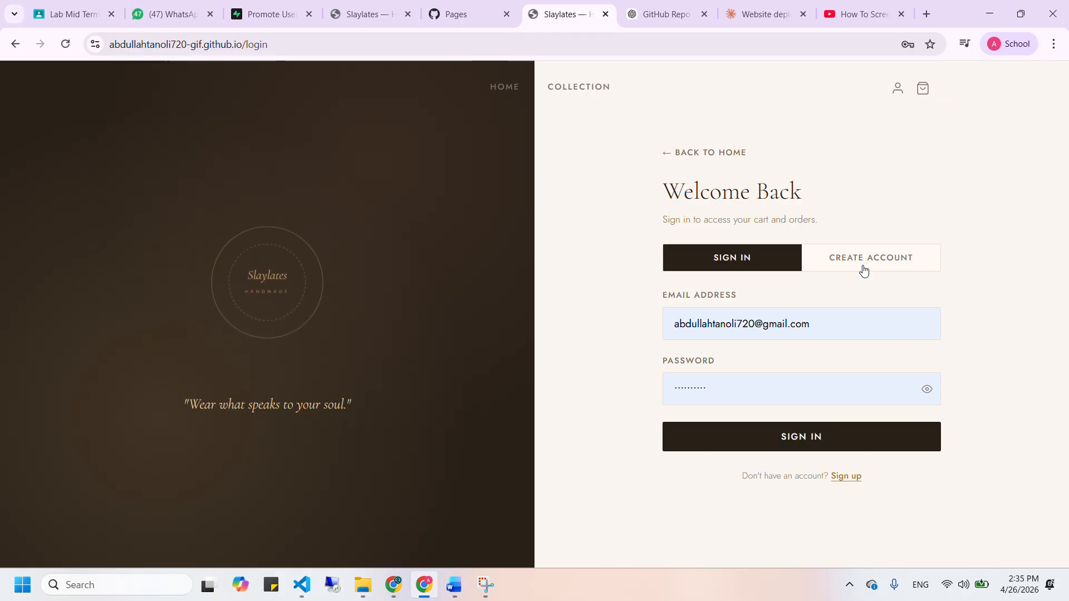
{"action": "left_click", "coordinate": [864, 271]}
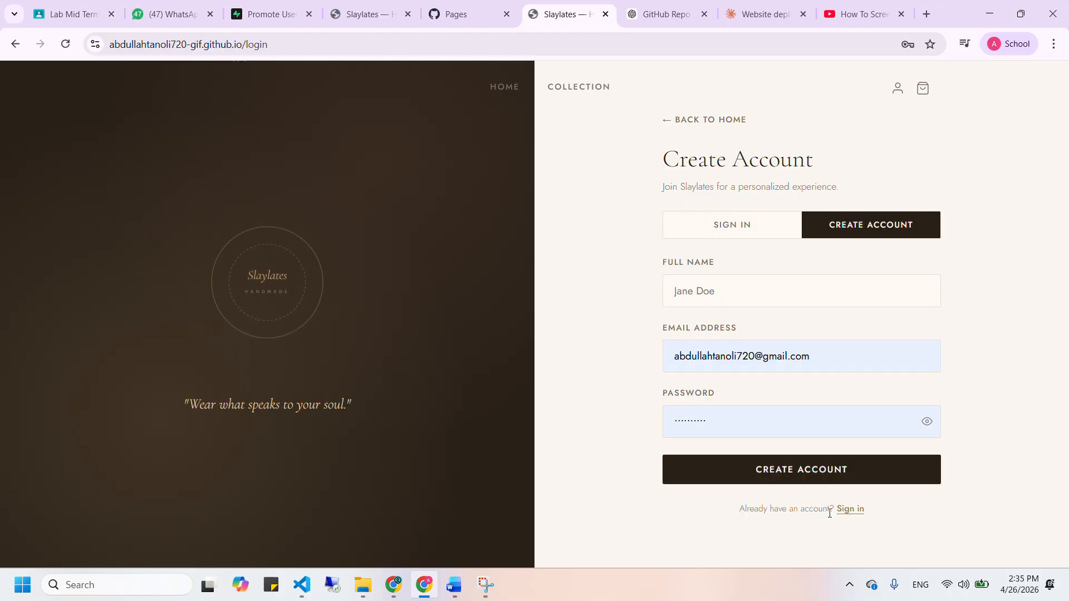
{"action": "left_click", "coordinate": [855, 509]}
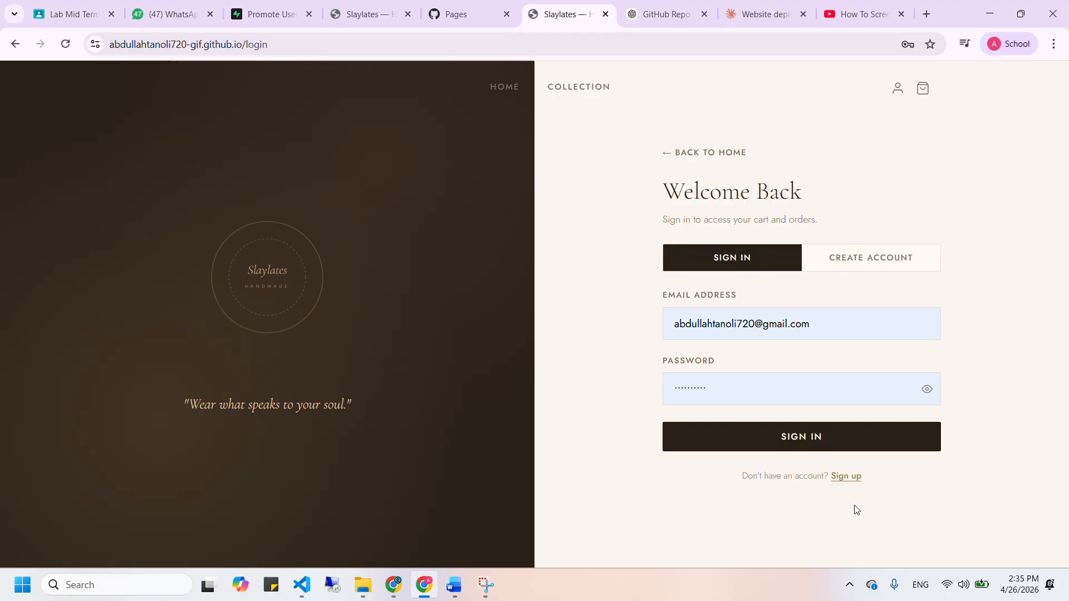